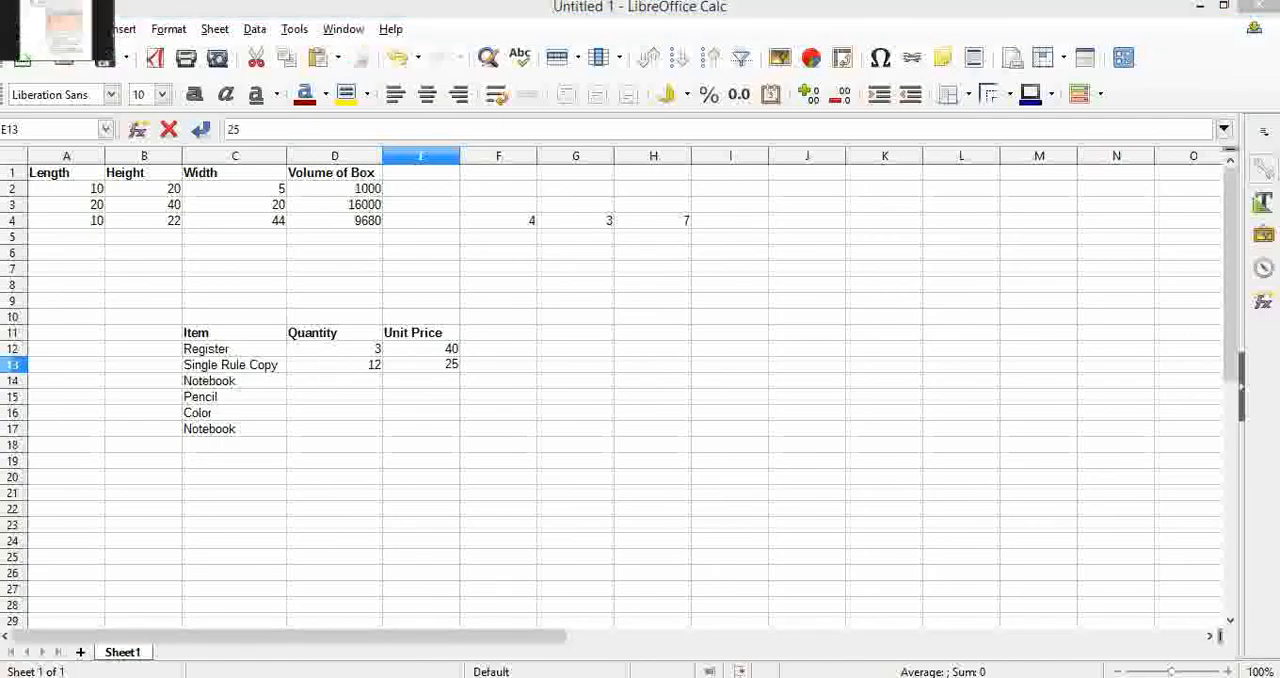
Check the textbook's stationery table and fill in the Notebook row 14 with quantity 6 and unit price 30
click(18, 14)
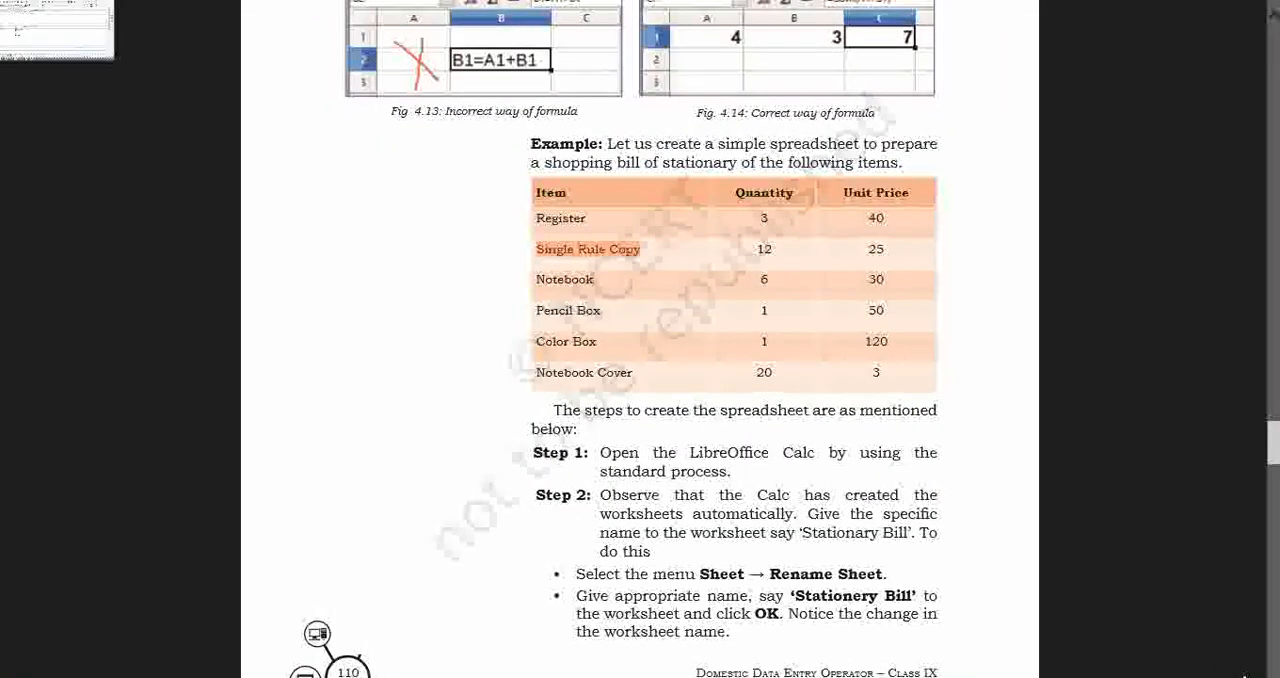
click(30, 25)
key(Return)
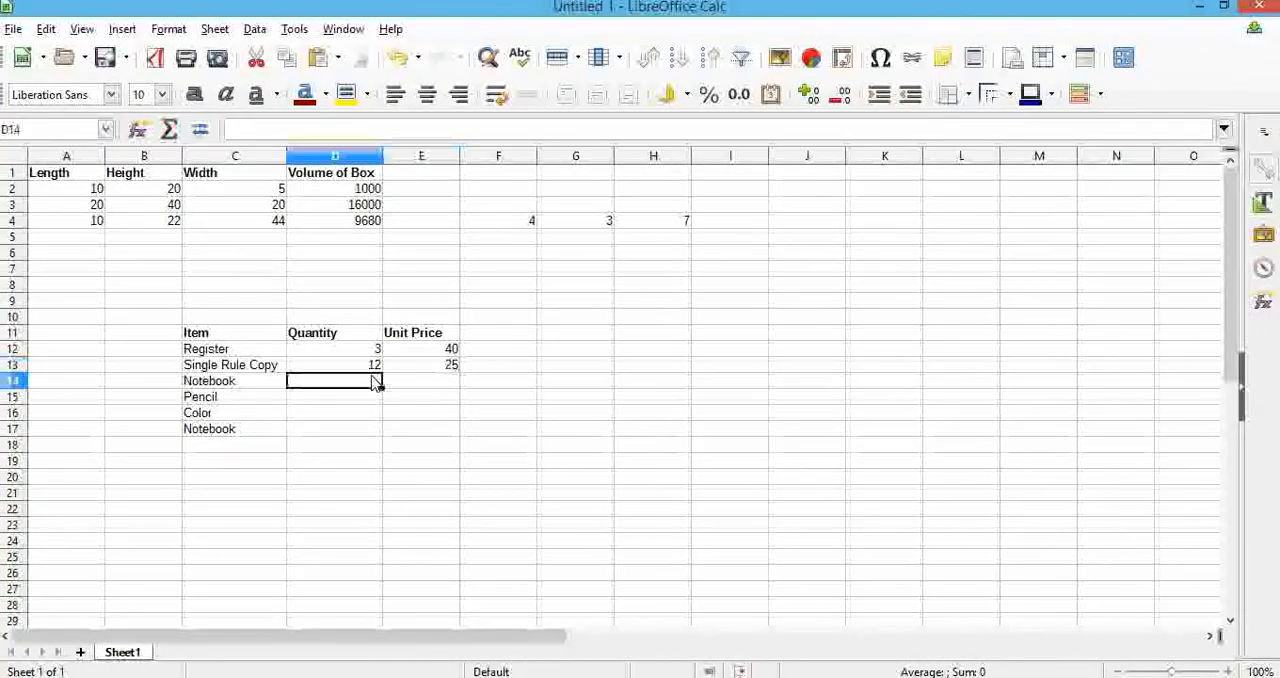
text(30)
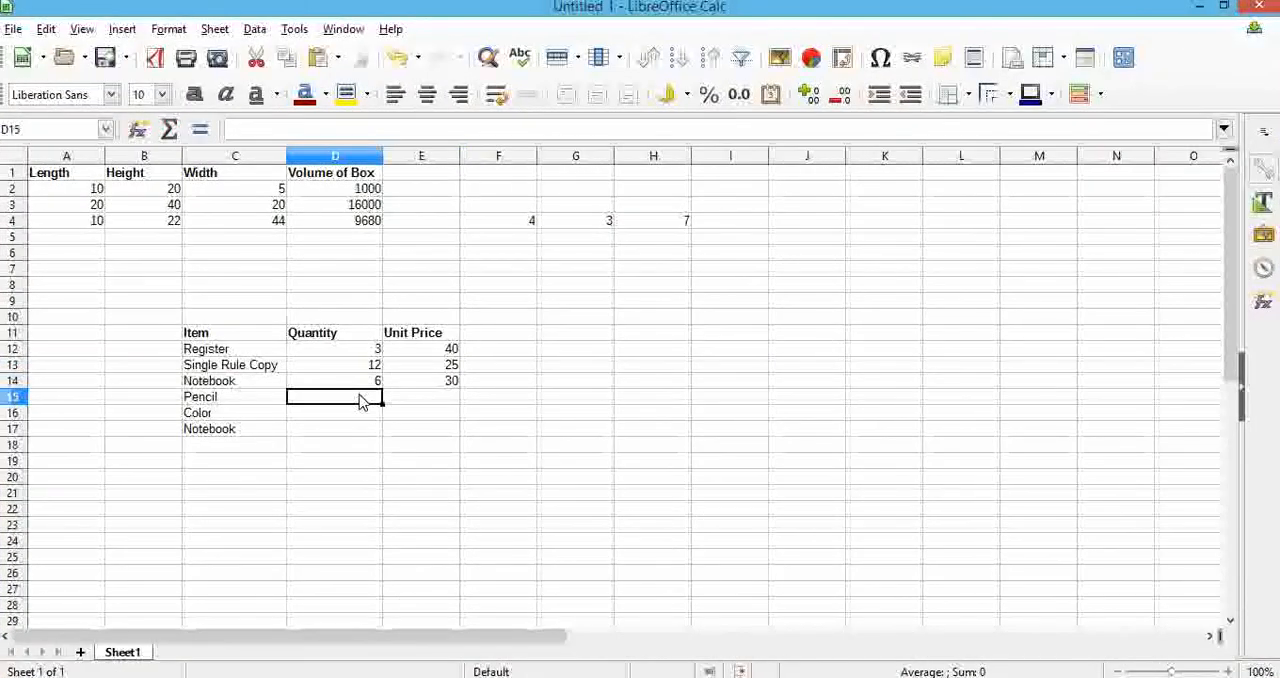
Fill in the Pencil row with quantity 1 and unit price 50, and the Color row with quantity 1 and unit price 120
text(1)
key(Tab)
text(50)
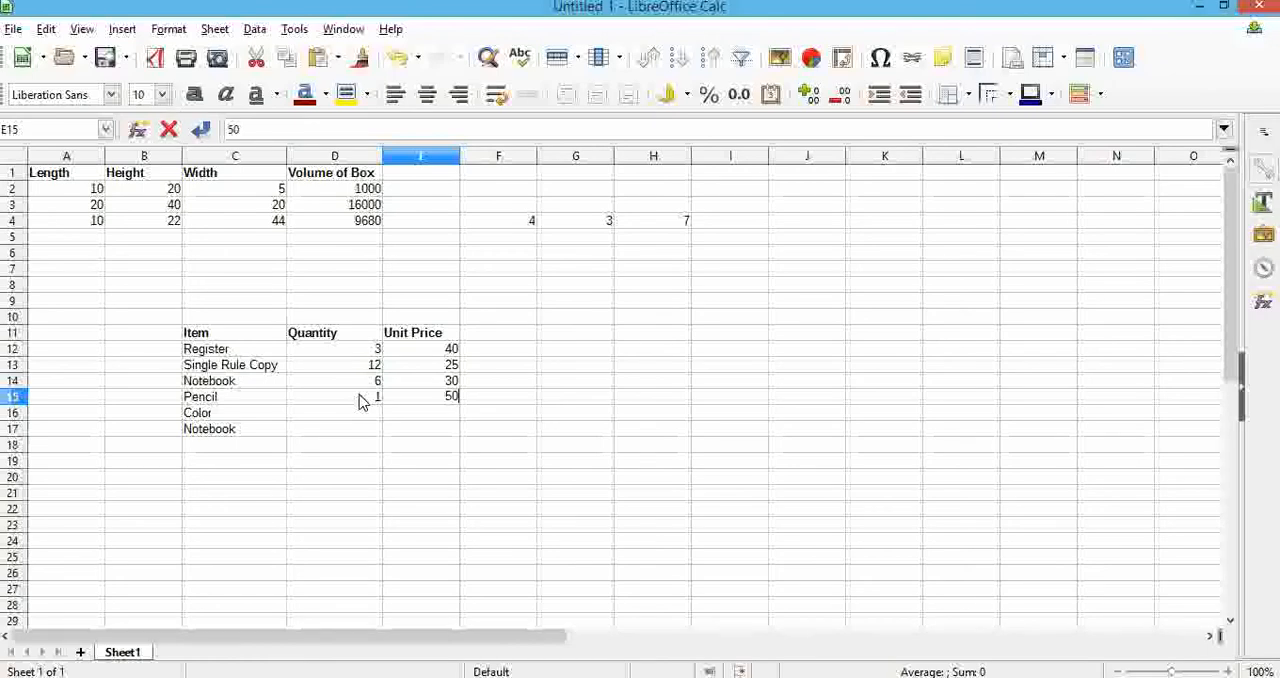
key(Return)
text(1)
key(Tab)
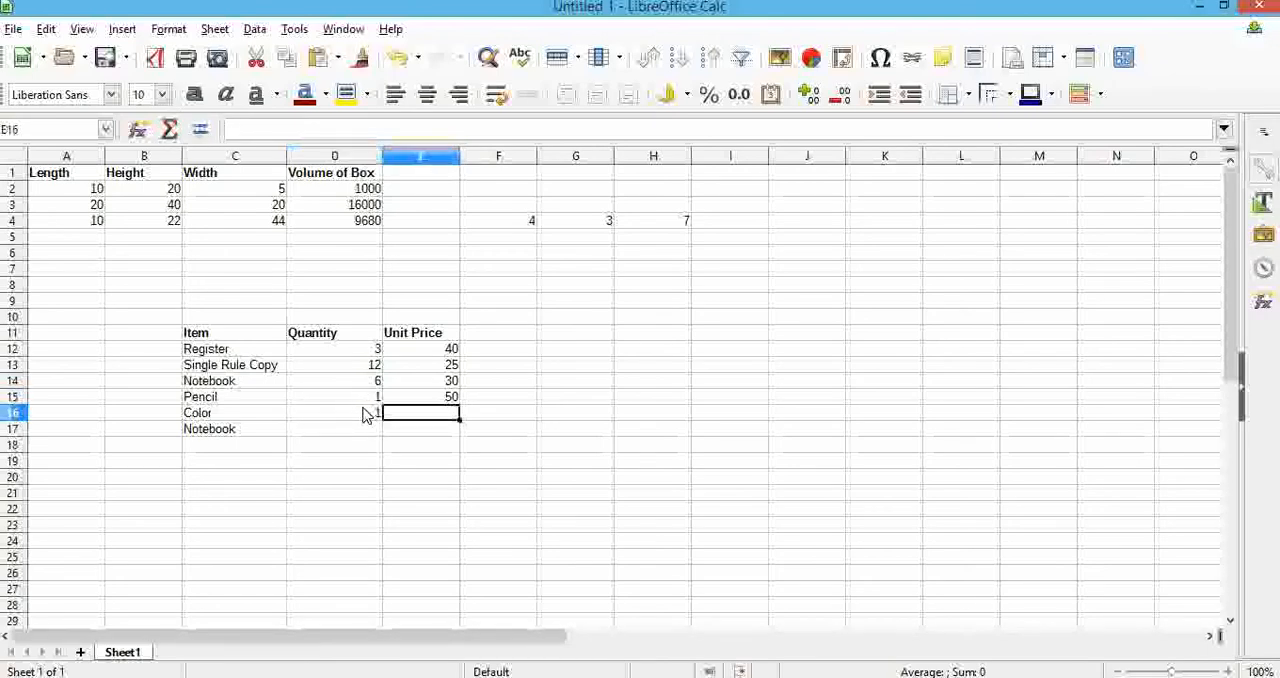
text(120)
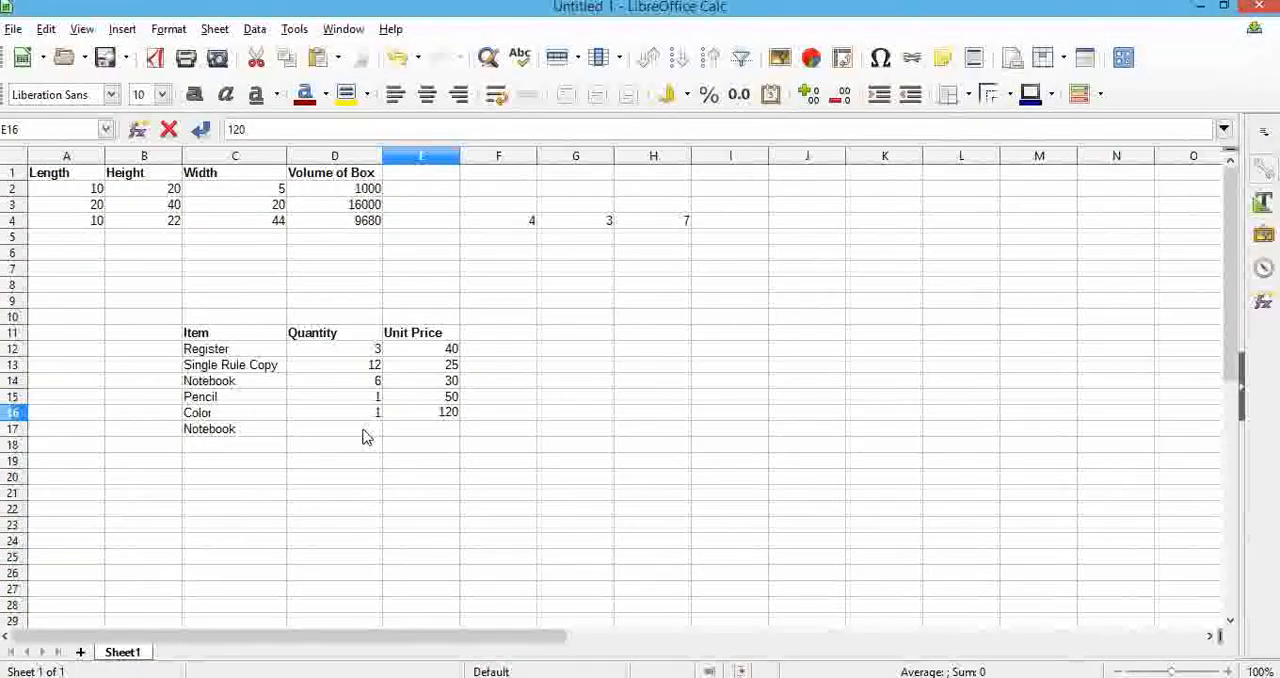
Fill in the last Notebook row, row 17, with quantity 20 and unit price 3
click(366, 435)
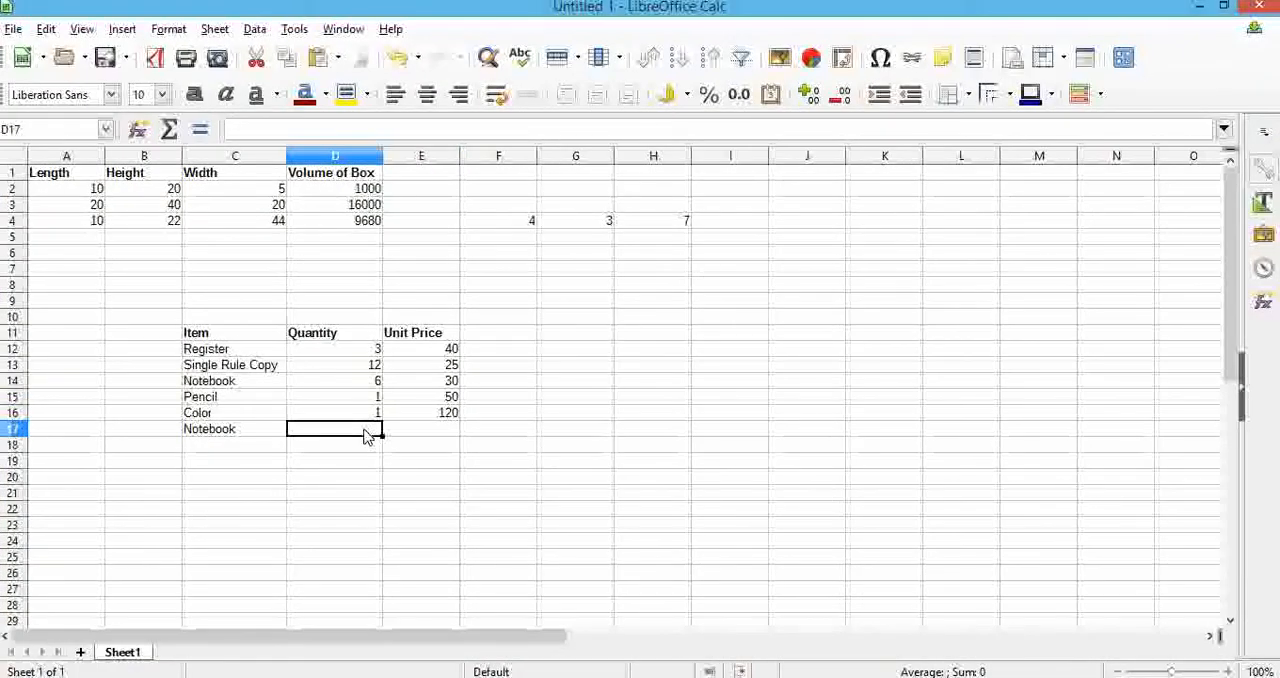
text(20)
key(Tab)
text(3)
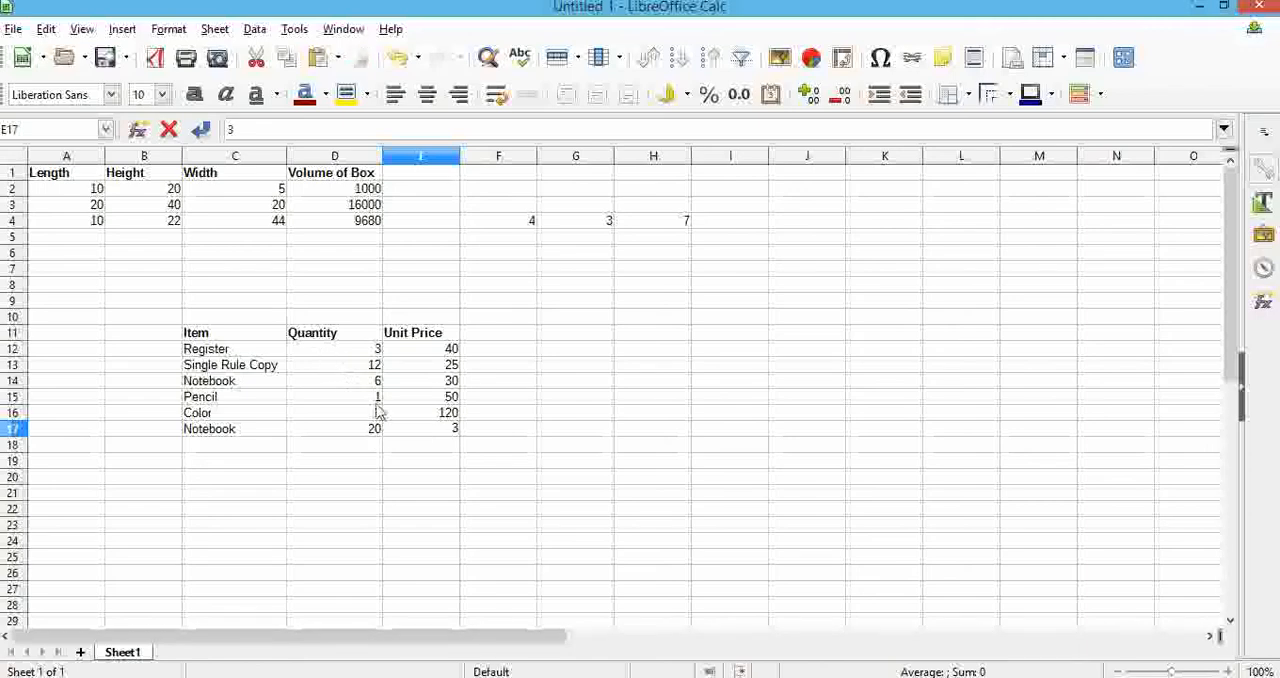
click(436, 462)
Centre the contents of the table C11:E17 and set the Item column C11:C17 back to left alignment
click(430, 429)
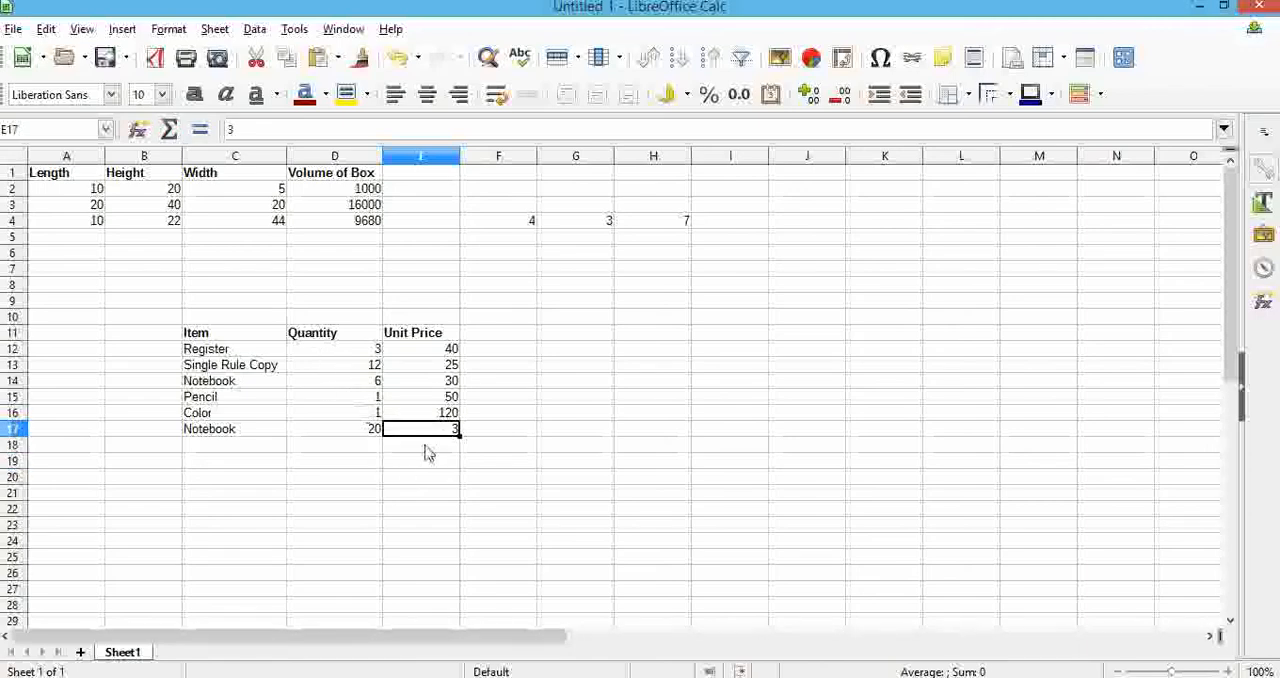
shift+click(214, 334)
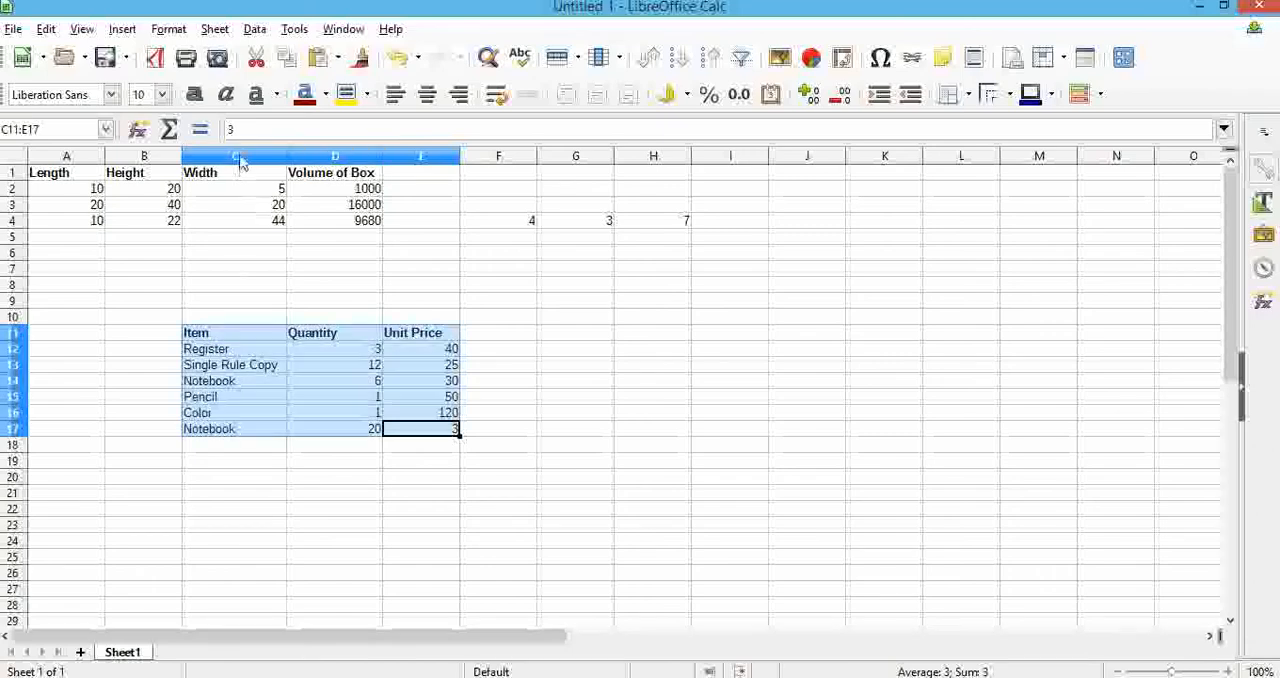
click(425, 96)
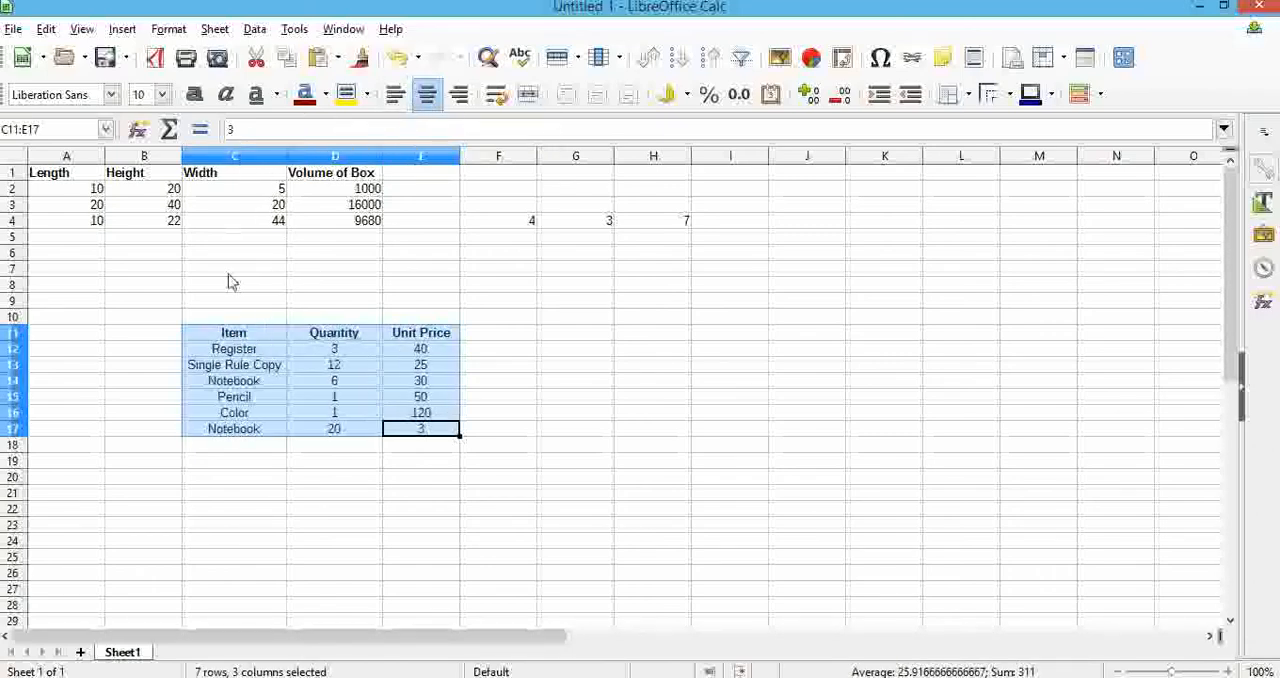
drag(255, 342, 257, 434)
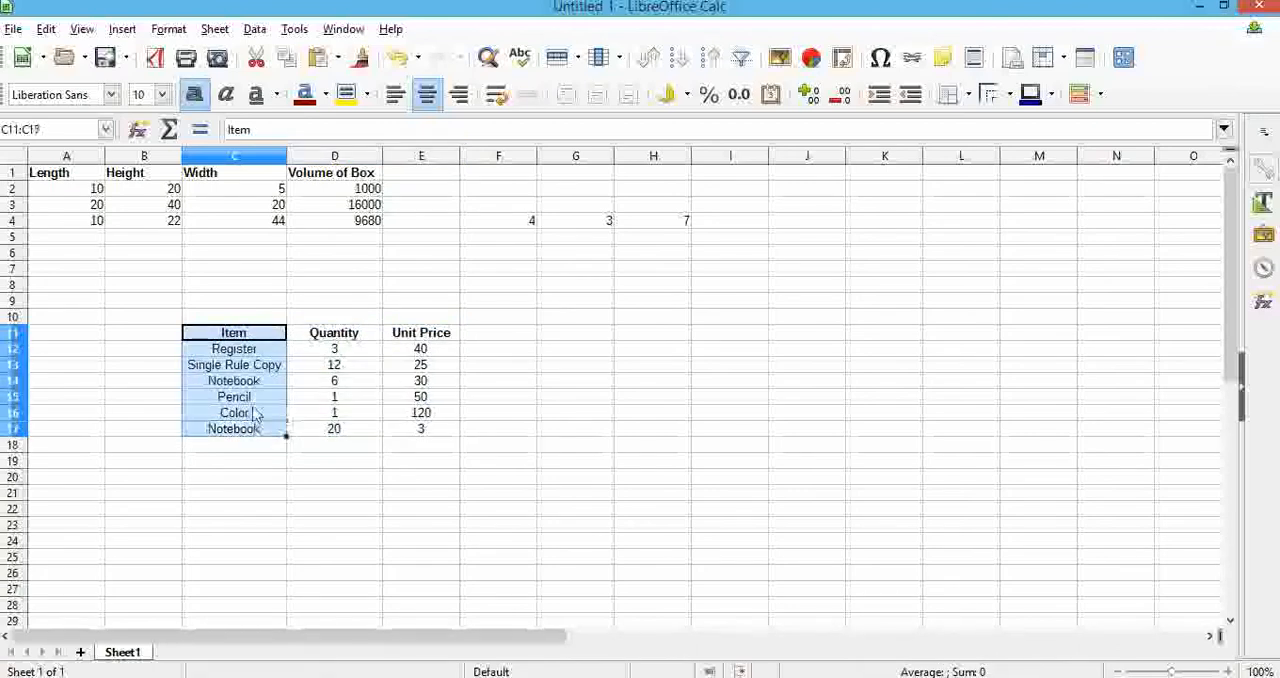
click(394, 96)
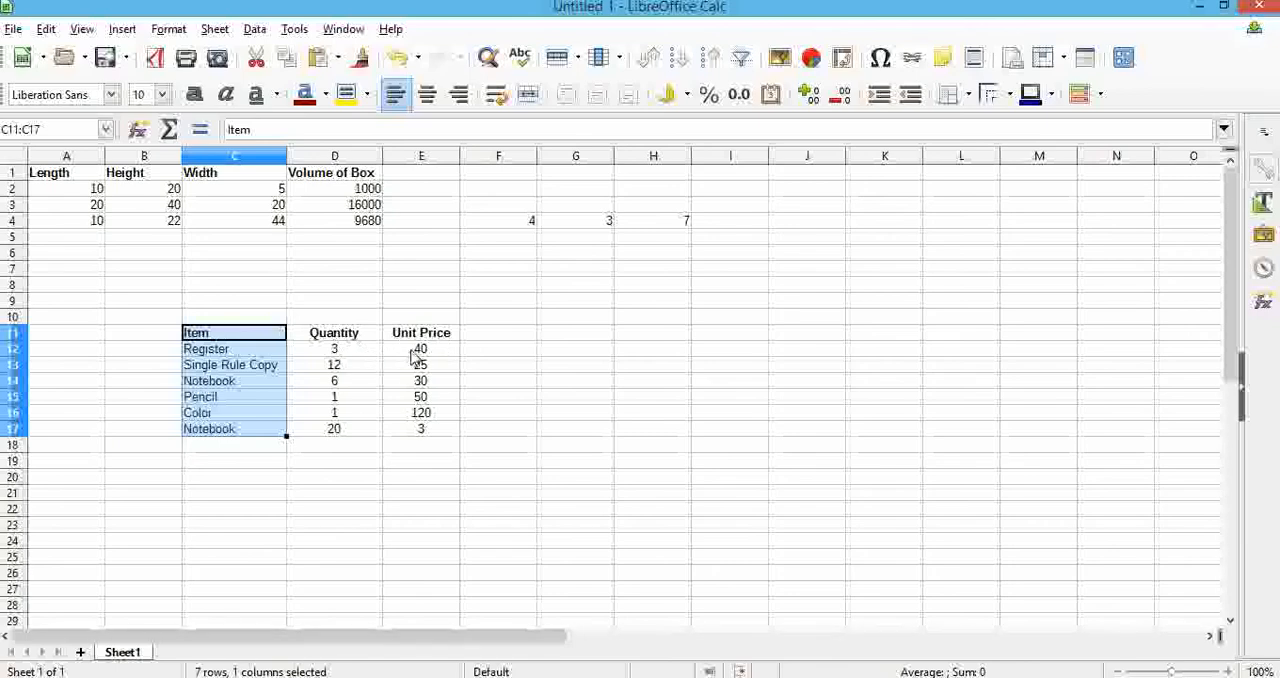
click(341, 351)
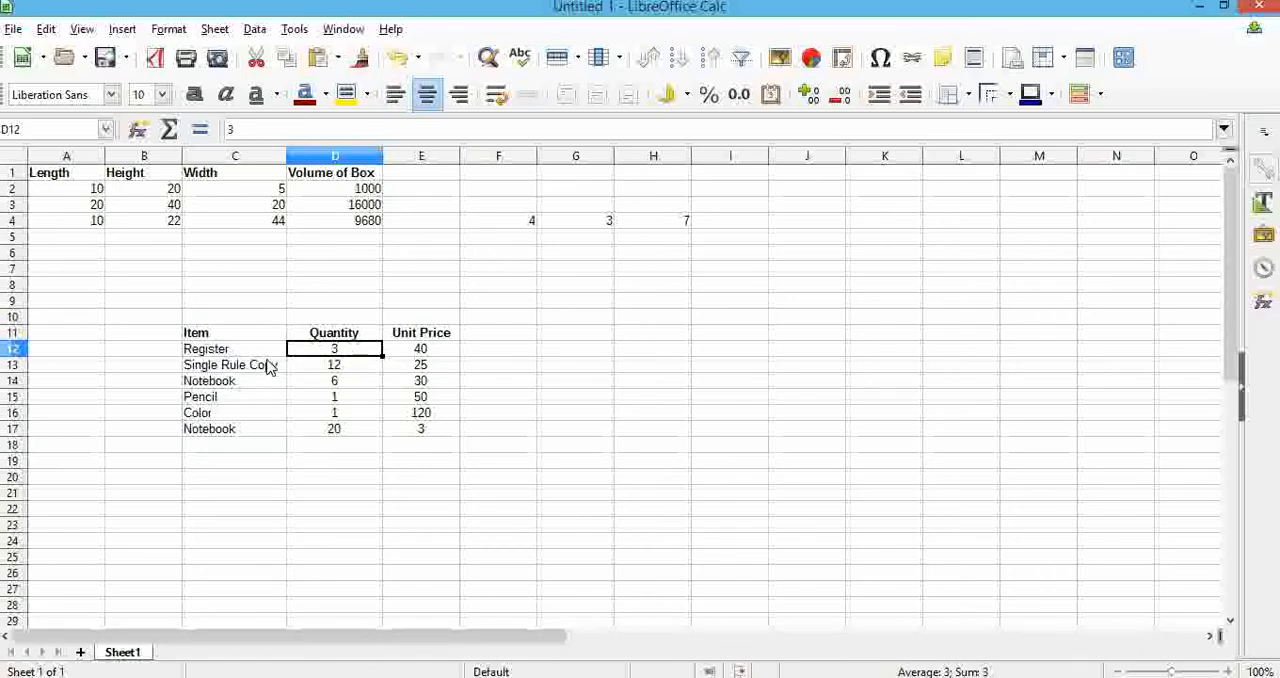
click(324, 365)
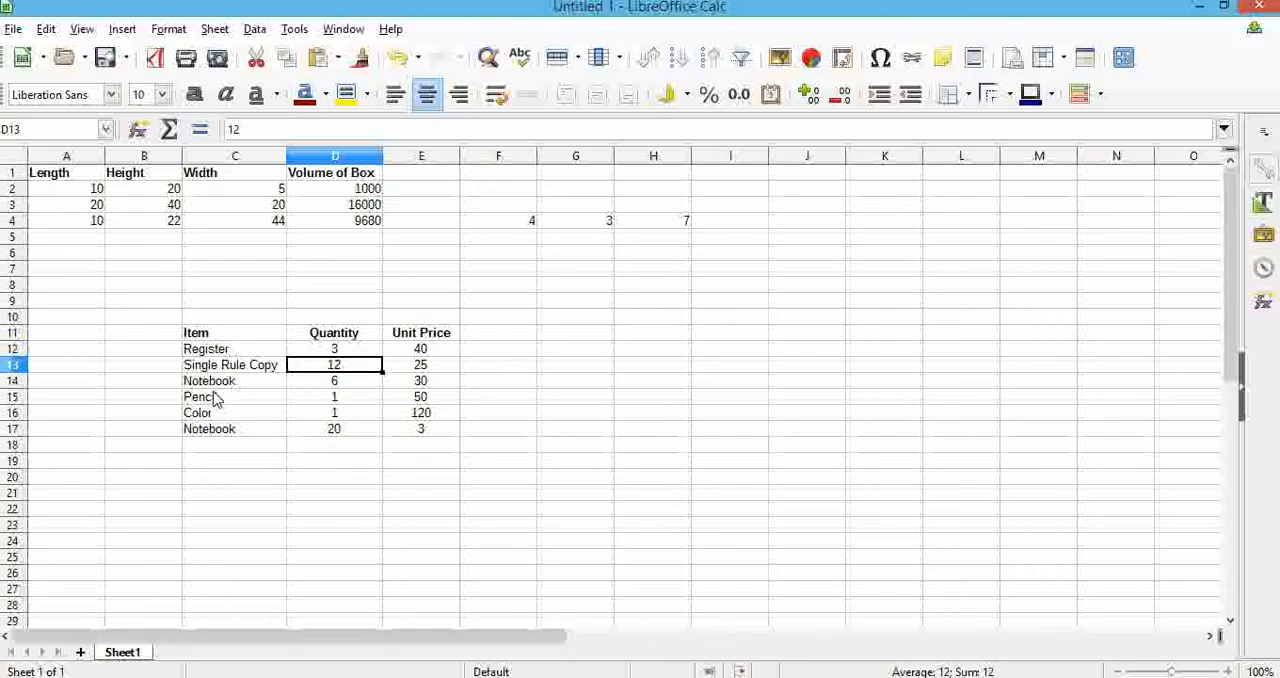
Compare the item names with the textbook table and complete the item in C17 as "Notebook Cover"
mouse_move(5, 6)
click(75, 48)
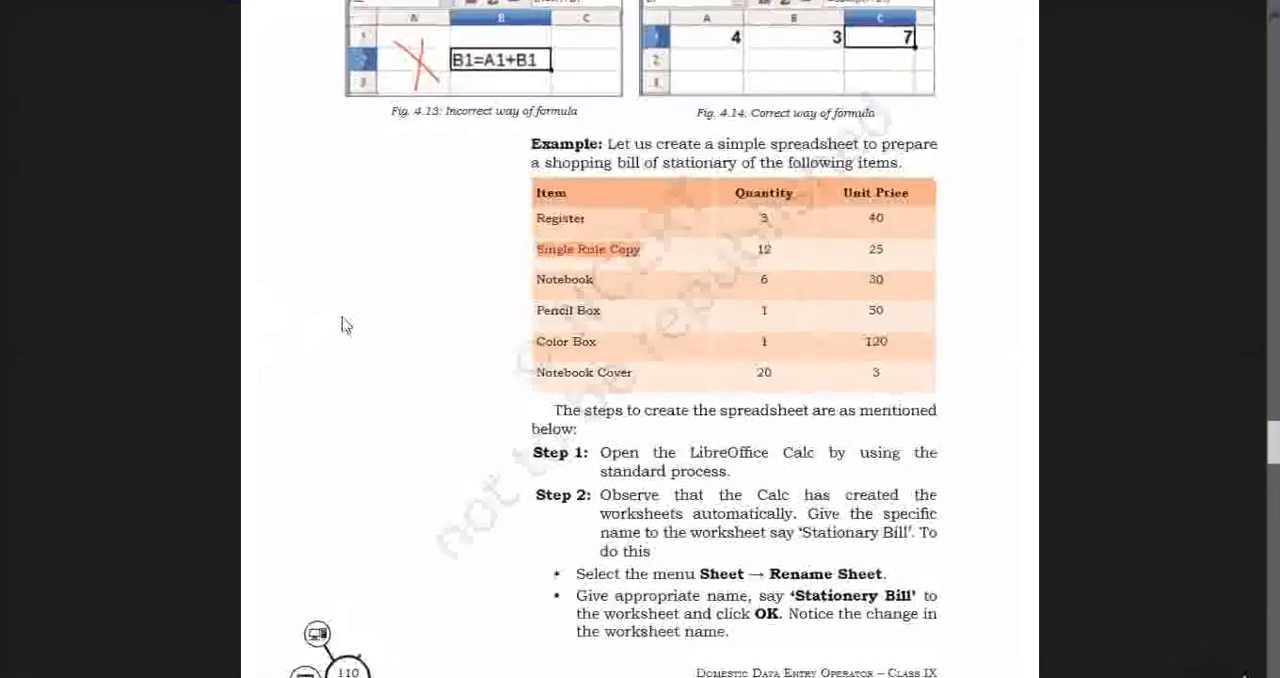
mouse_move(5, 6)
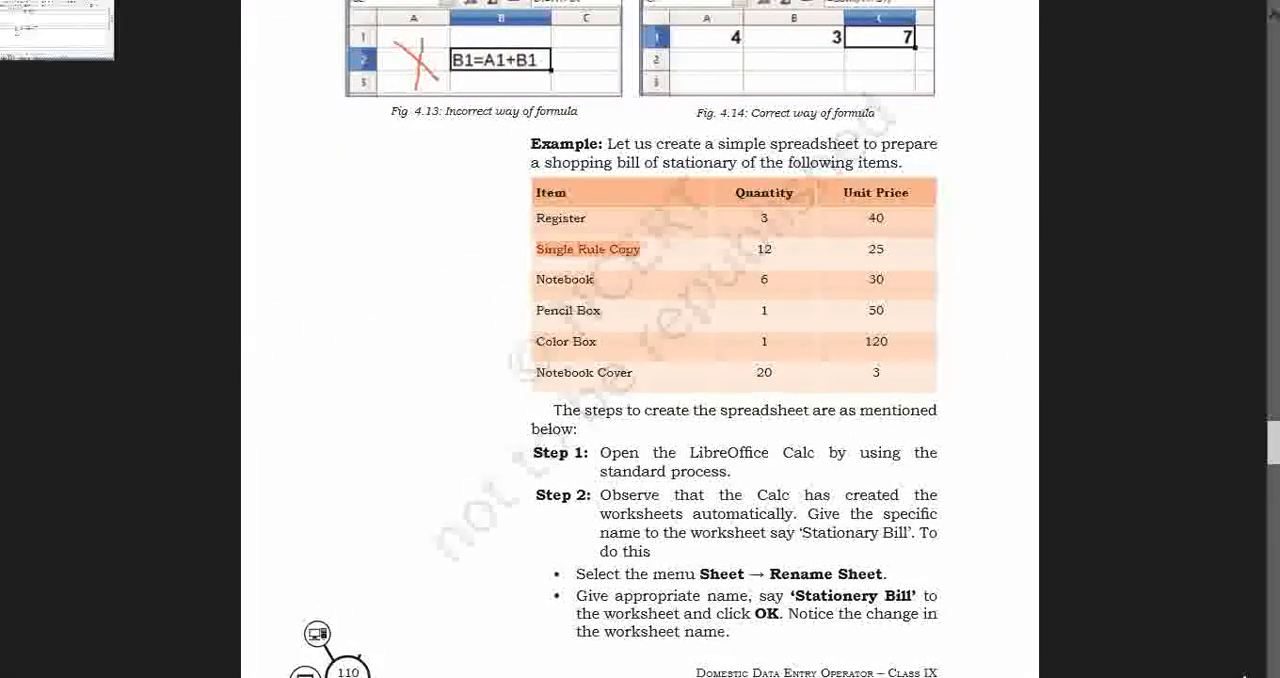
click(60, 35)
double_click(267, 432)
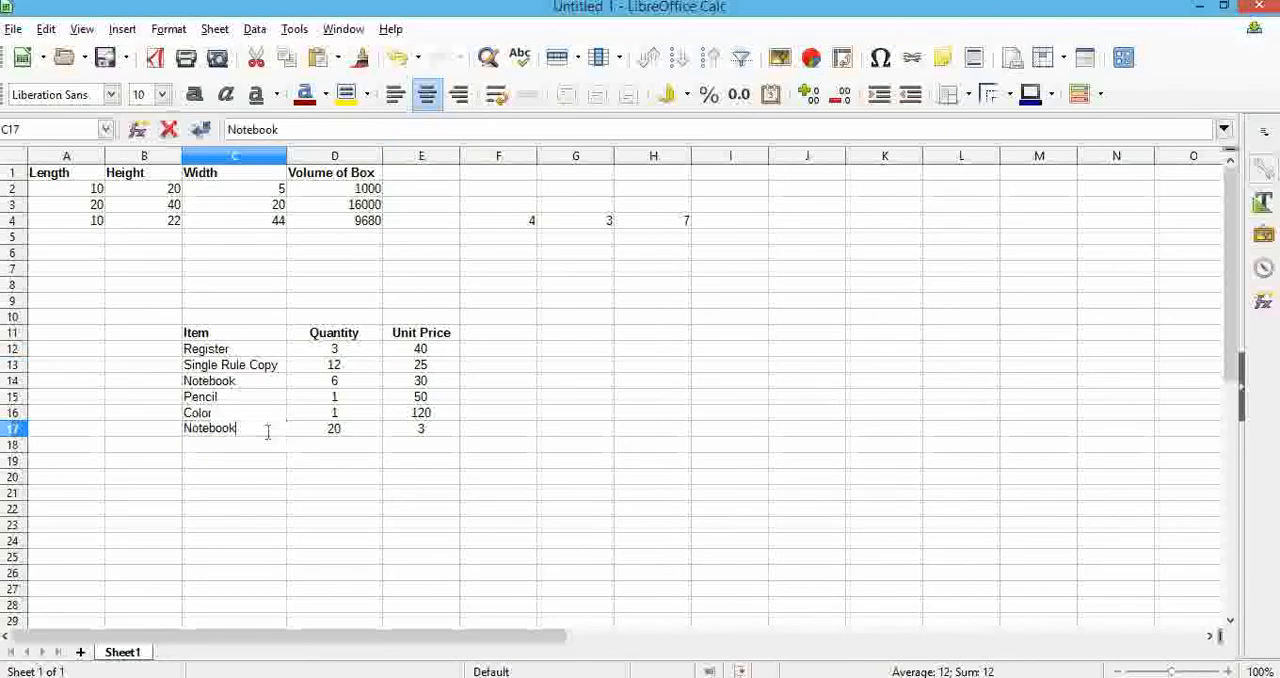
text(Cover)
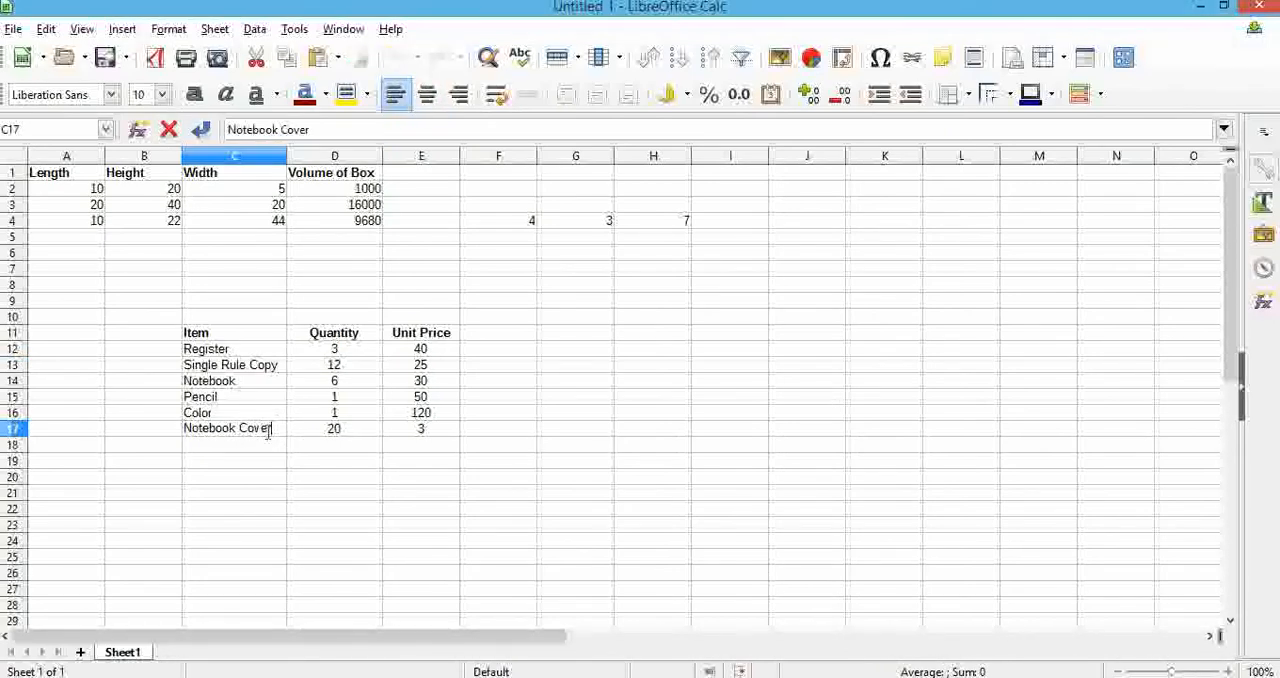
click(518, 332)
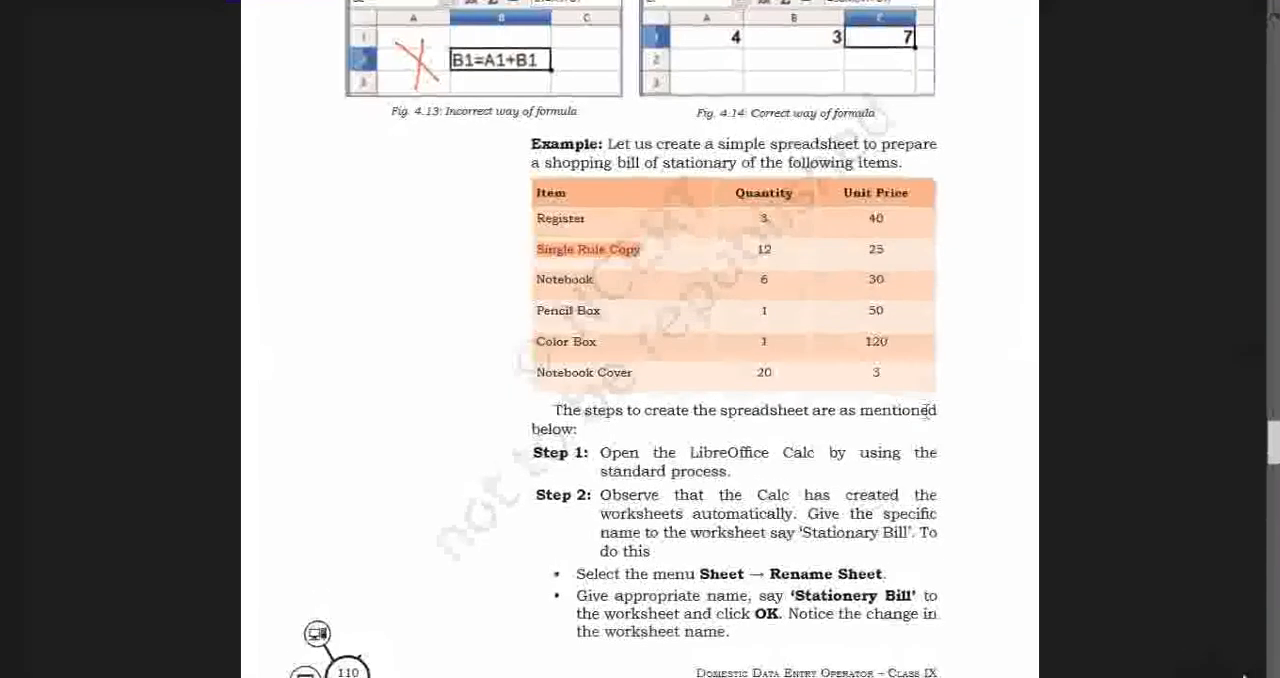
Consult the textbook's total cost example and add the heading "Total Cost" in F11 beside Unit Price
scroll(930, 428, down, 5)
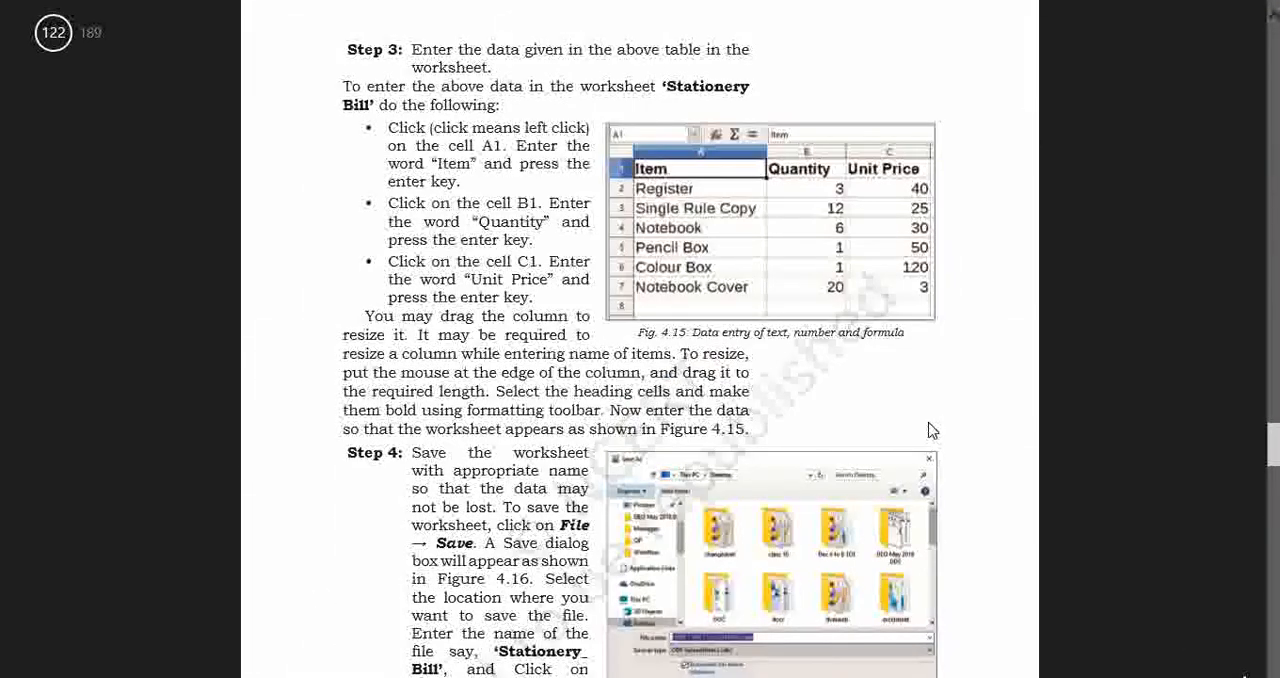
scroll(930, 430, down, 4)
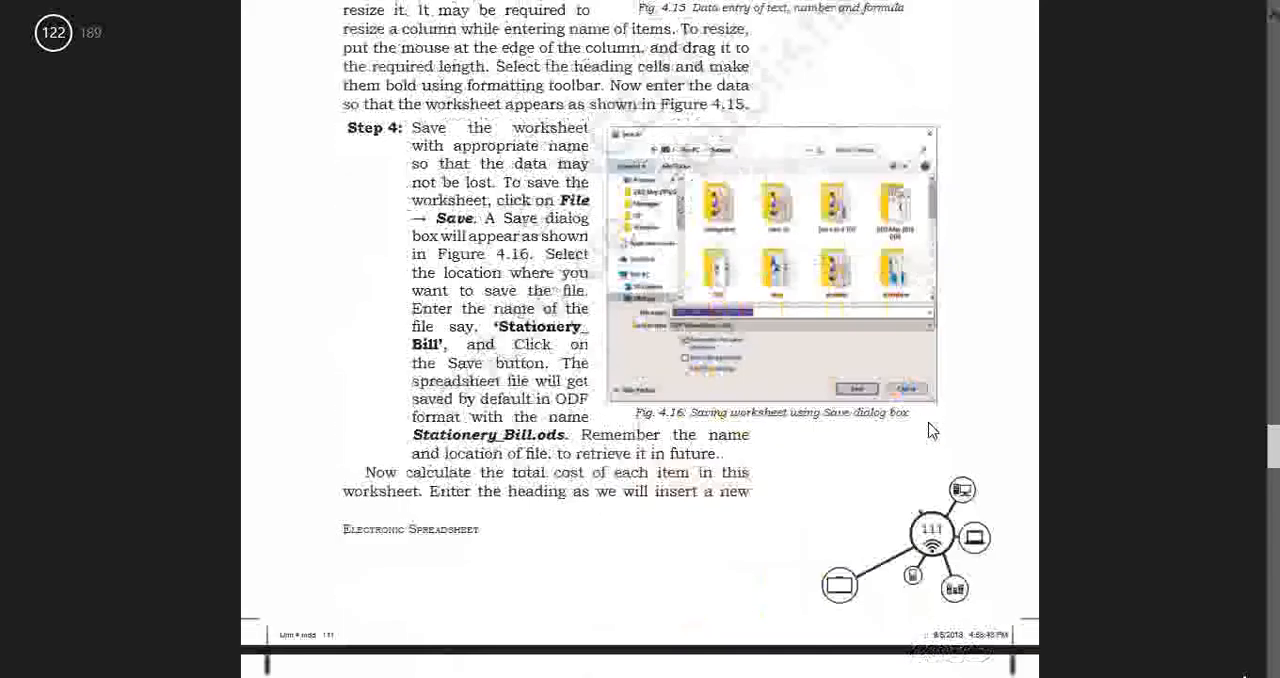
scroll(660, 276, down, 14)
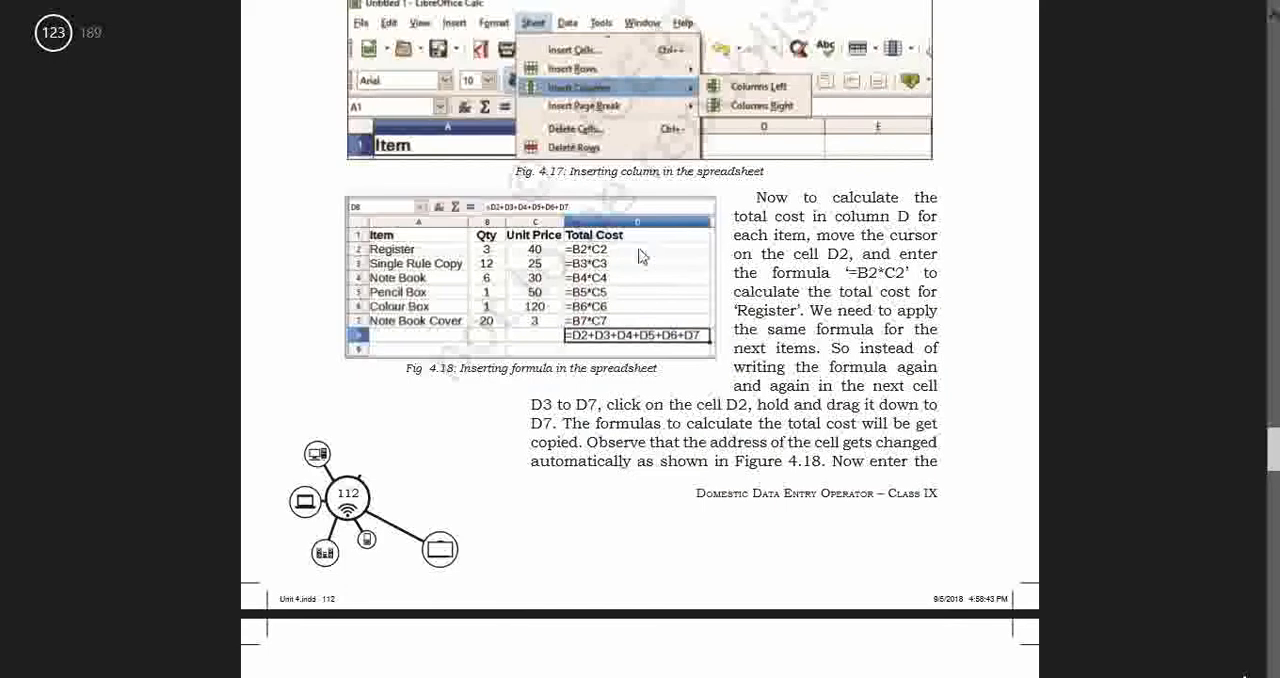
scroll(655, 291, up, 1)
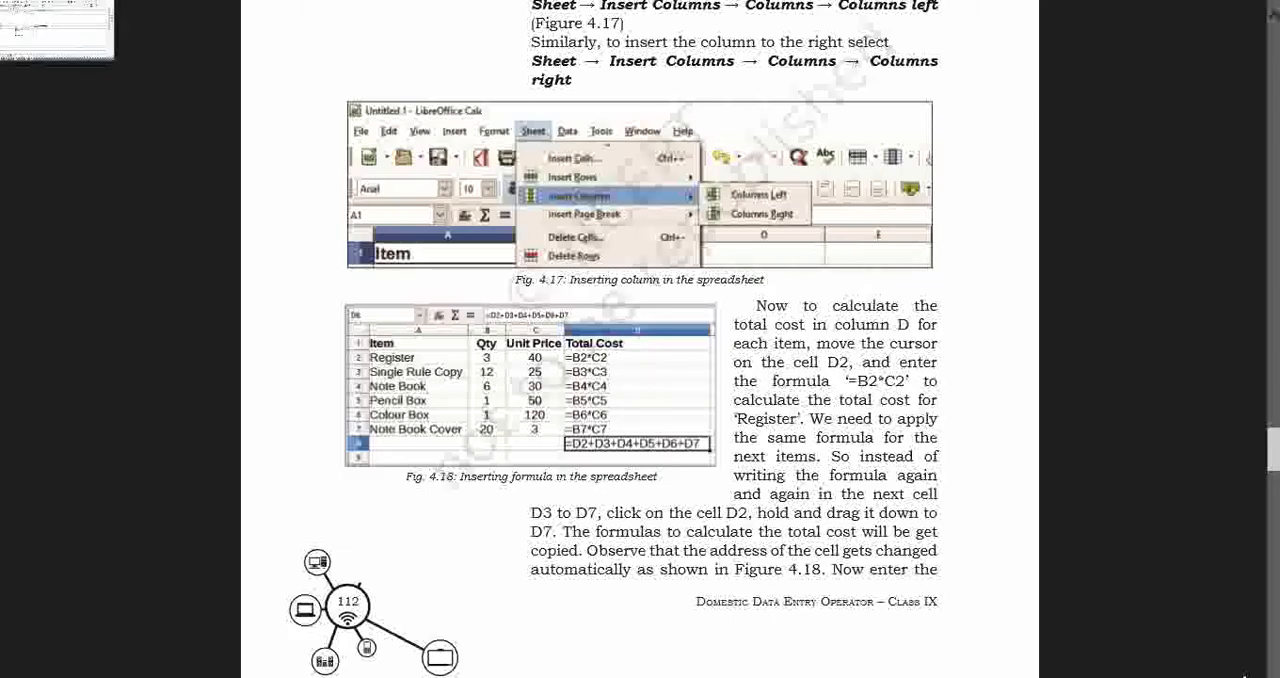
click(12, 10)
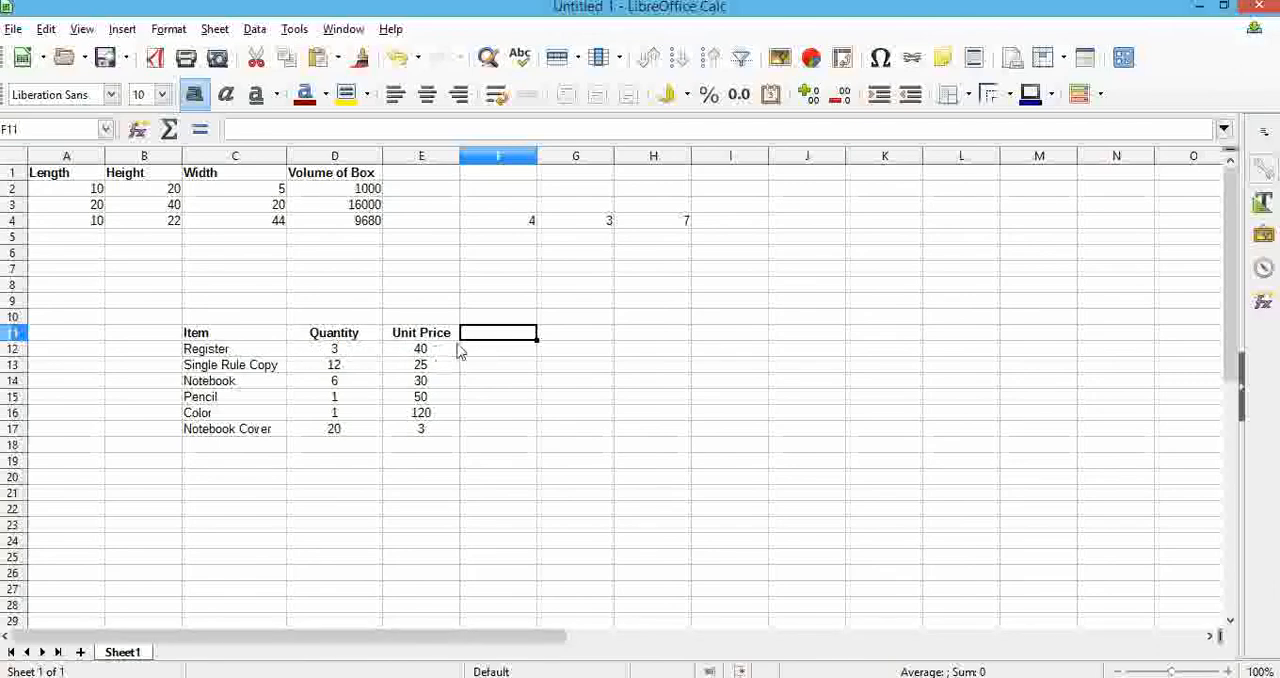
text(To)
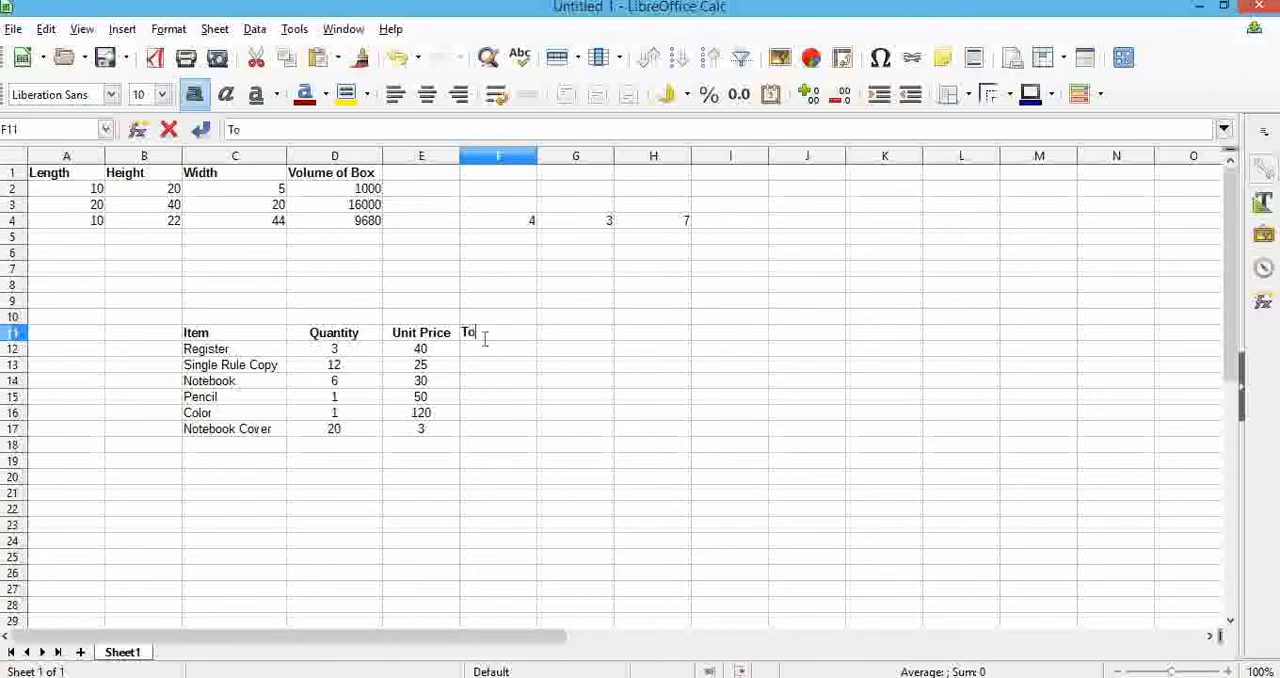
text(tal Cost)
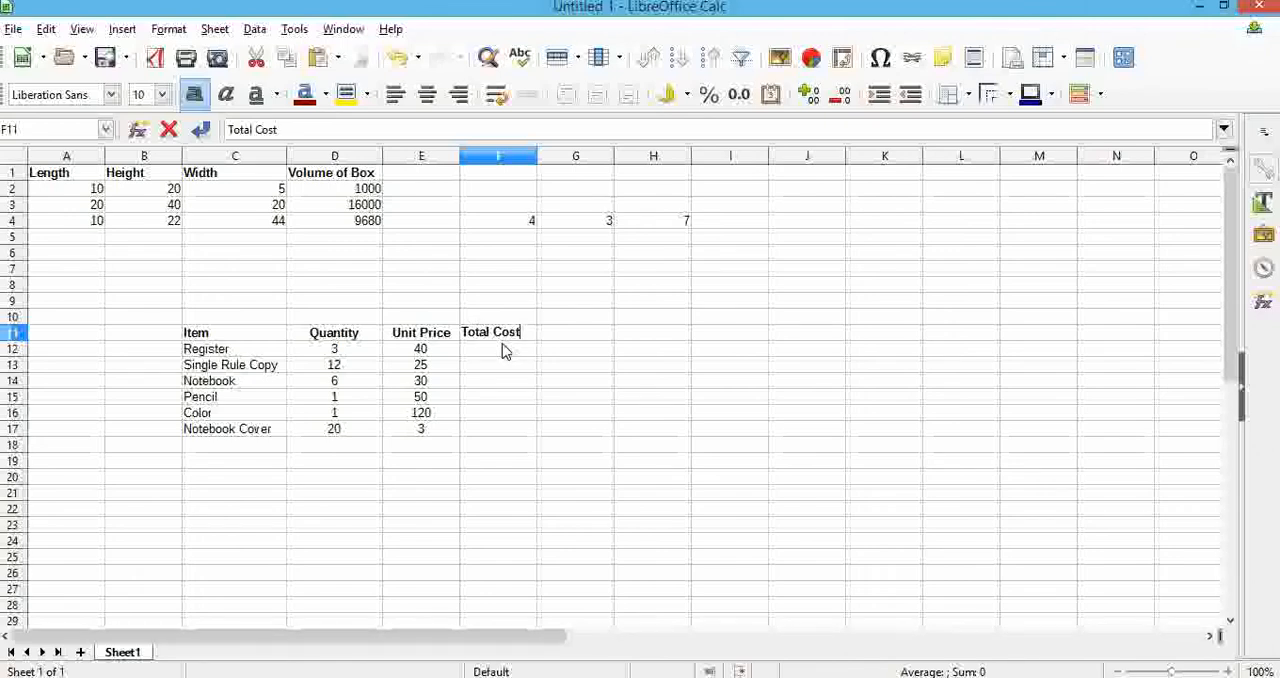
Calculate the Register's total cost in F12 with the formula =D12*E12
click(503, 349)
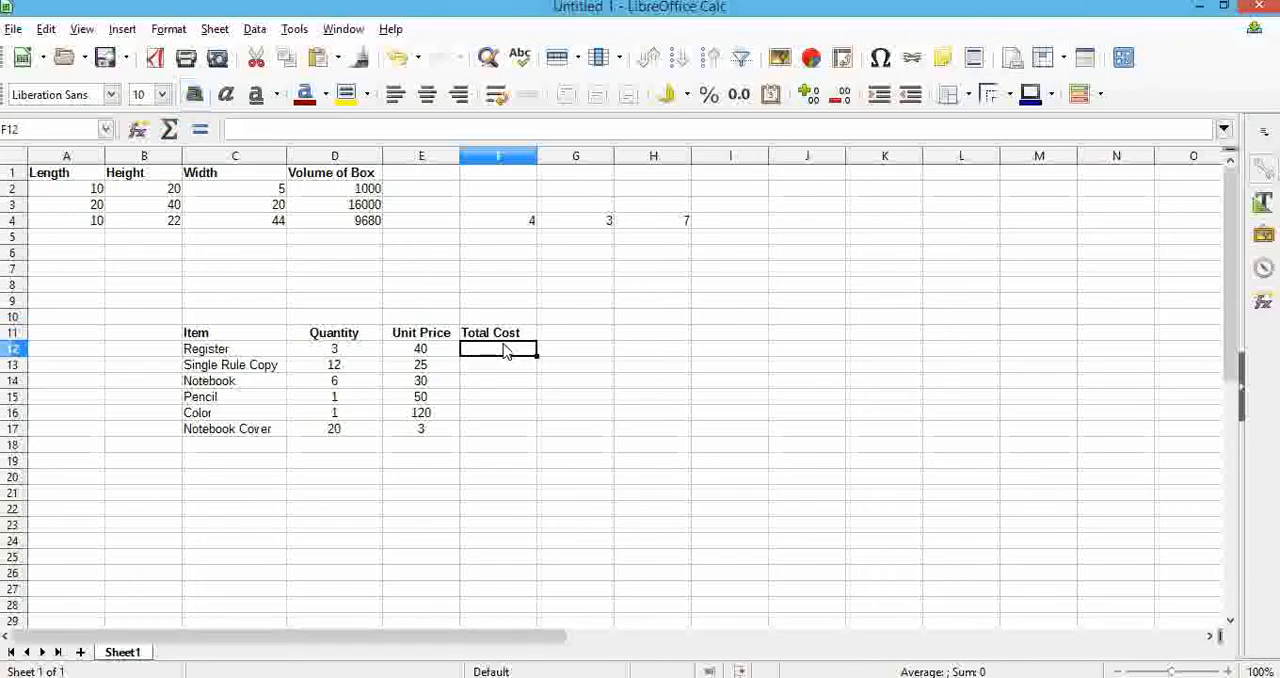
text(=)
click(353, 350)
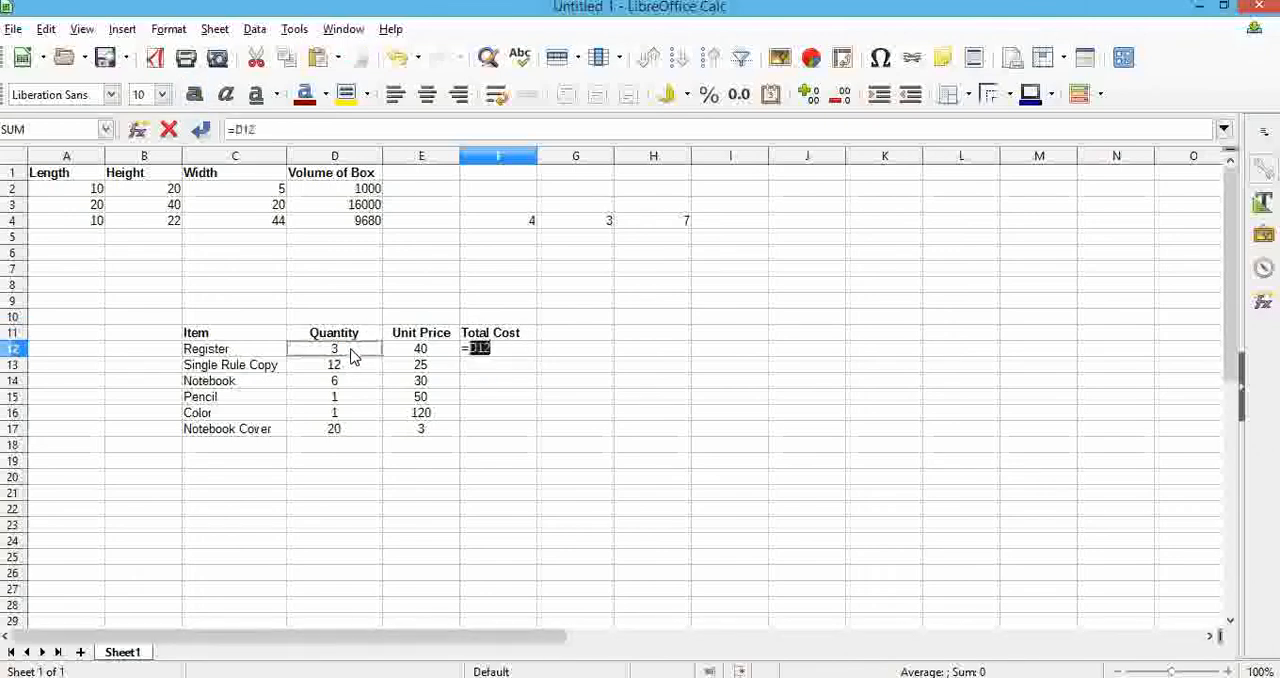
text(*)
click(416, 350)
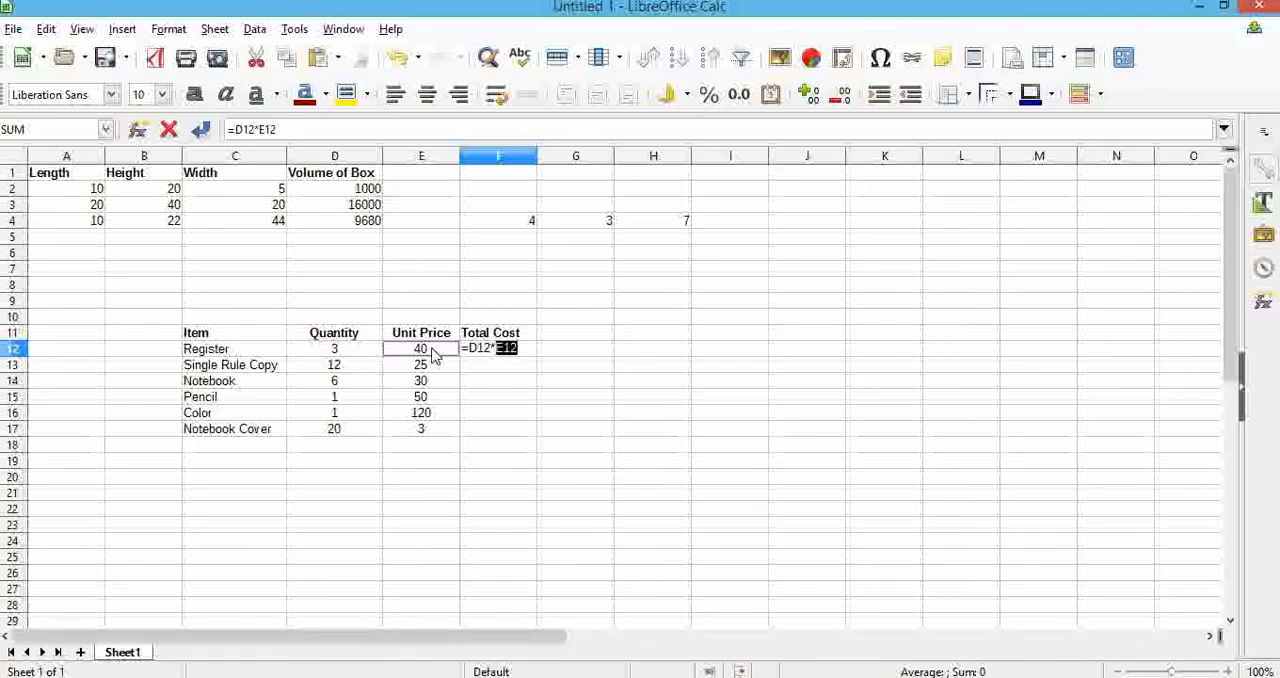
key(Return)
Centre the Total Cost cells F12:F17
click(514, 348)
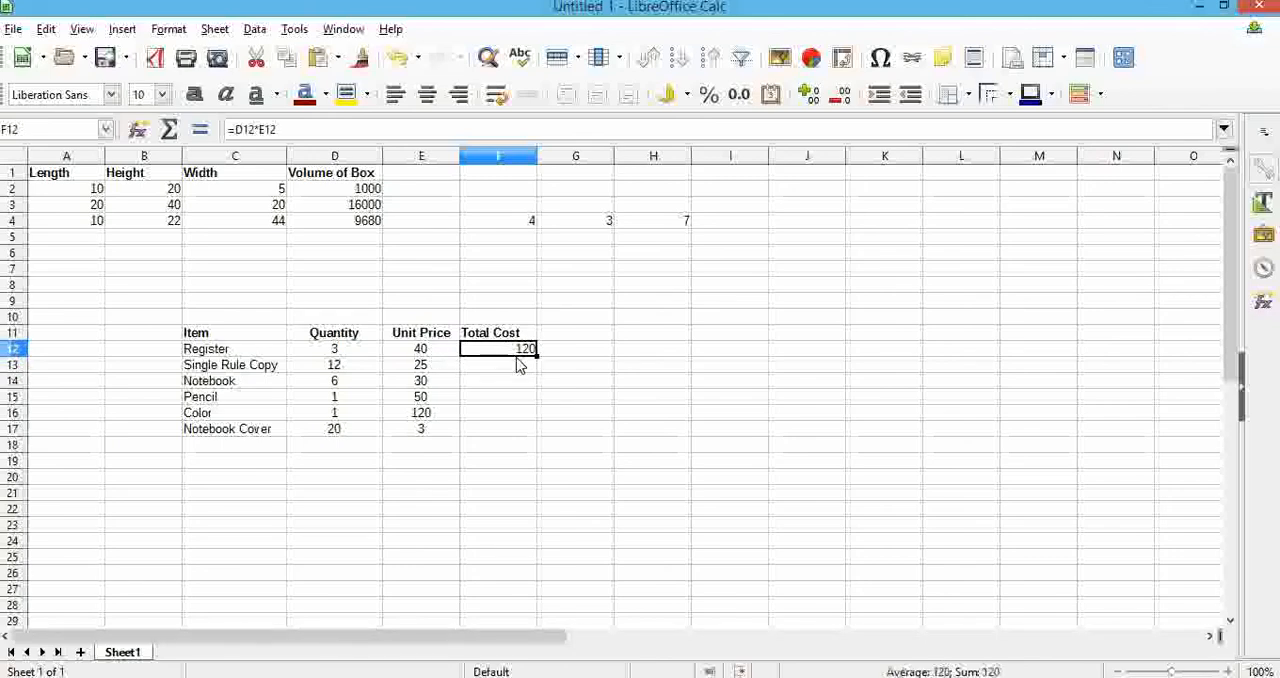
shift+click(520, 435)
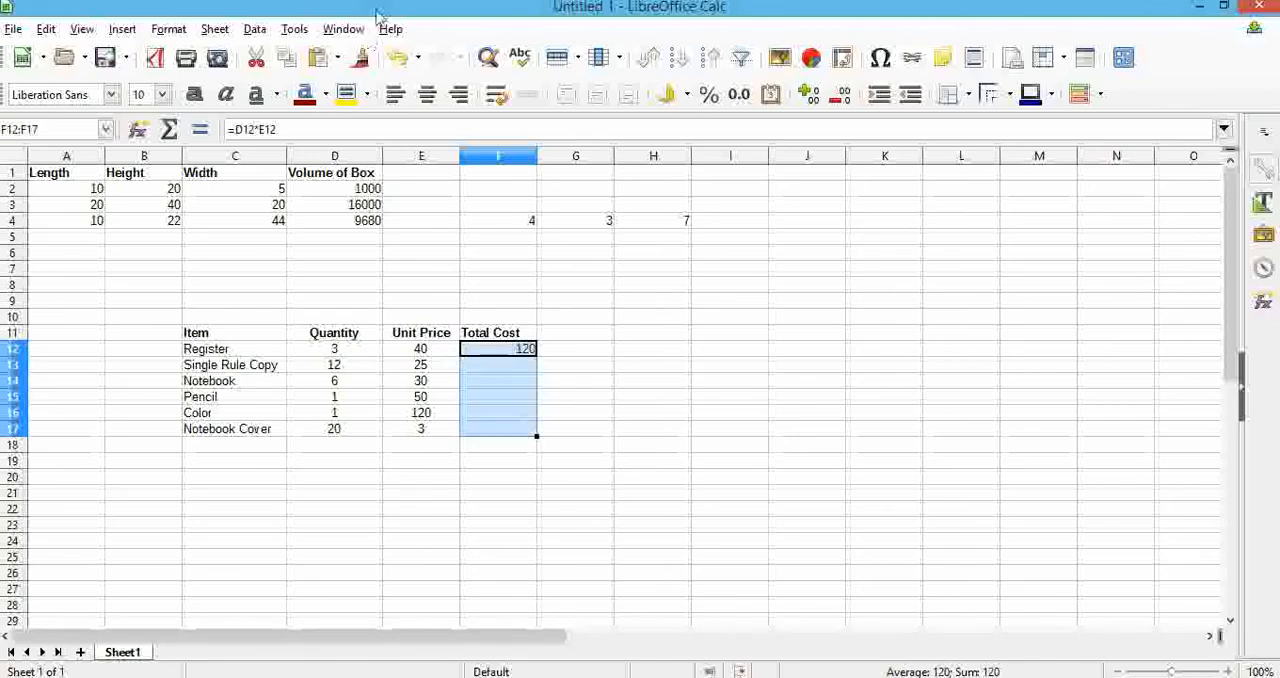
click(427, 94)
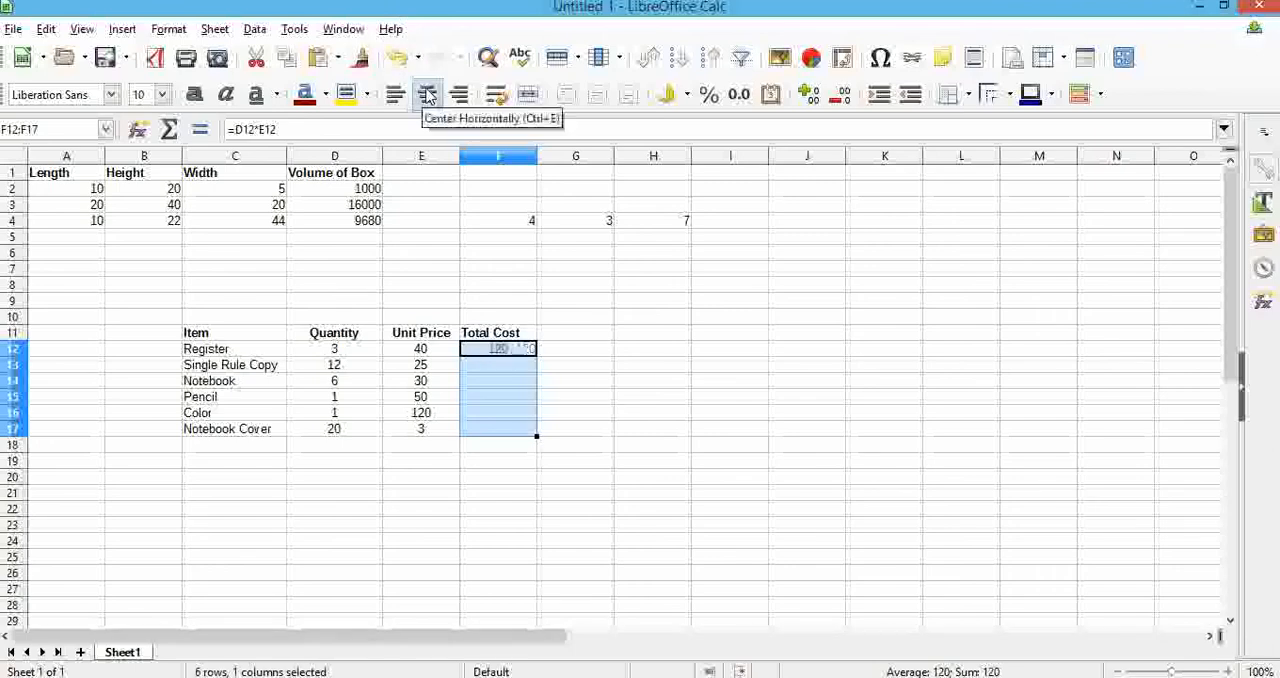
Copy the Register's total cost formula from F12 down to F17 for the remaining items
click(484, 354)
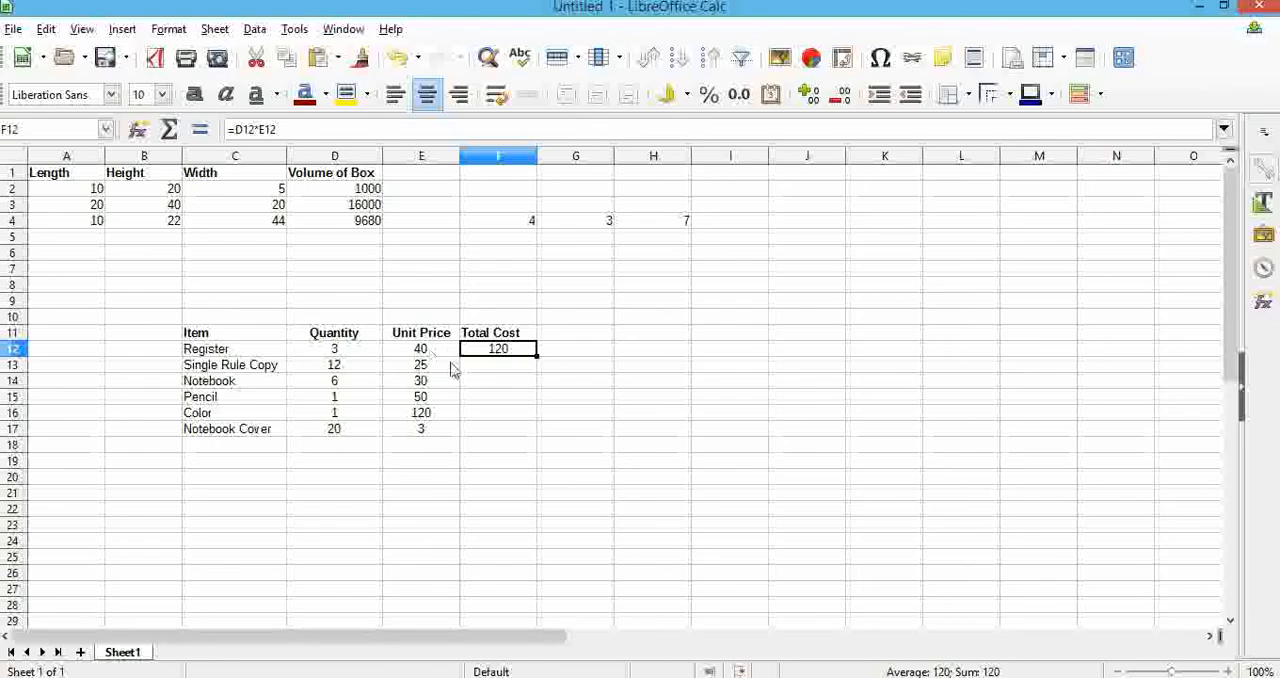
click(474, 368)
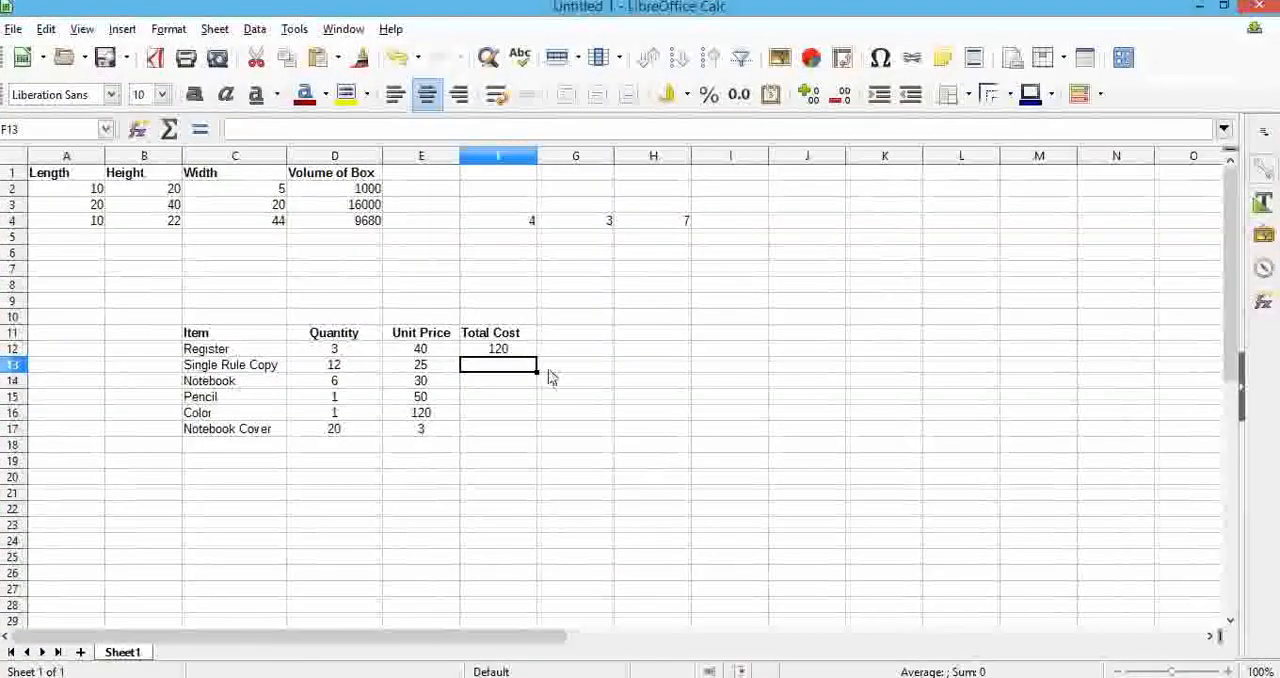
click(533, 350)
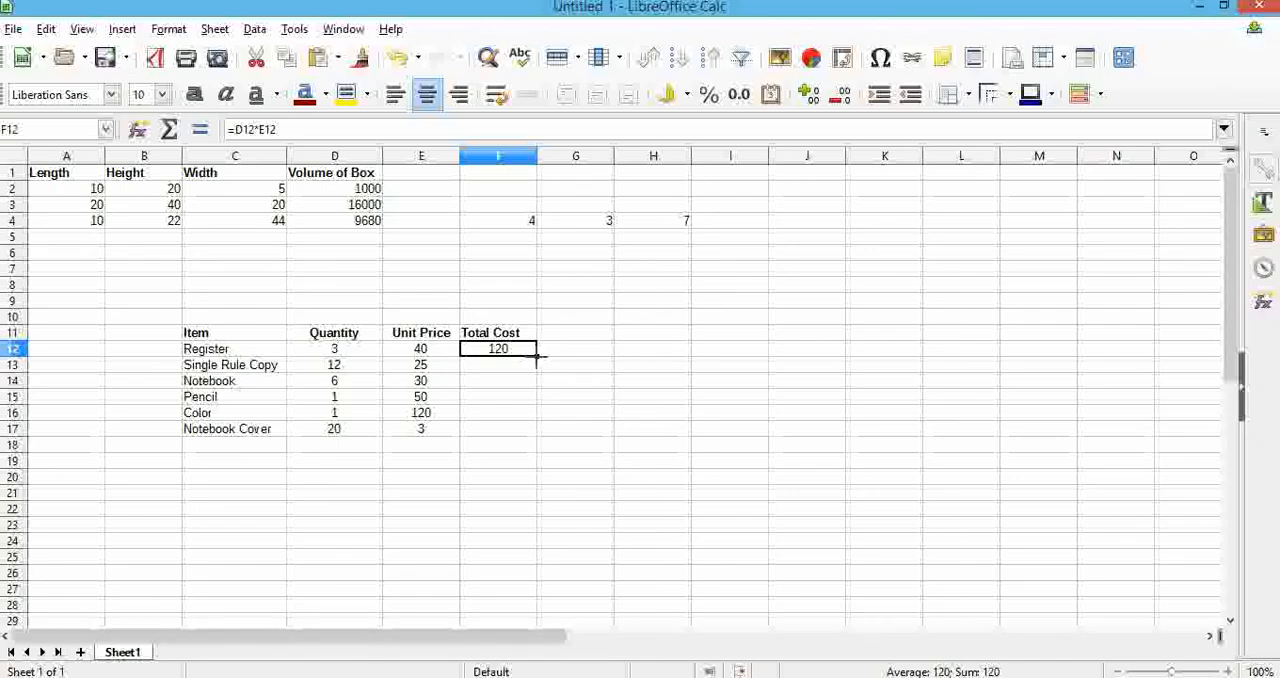
drag(537, 356, 545, 435)
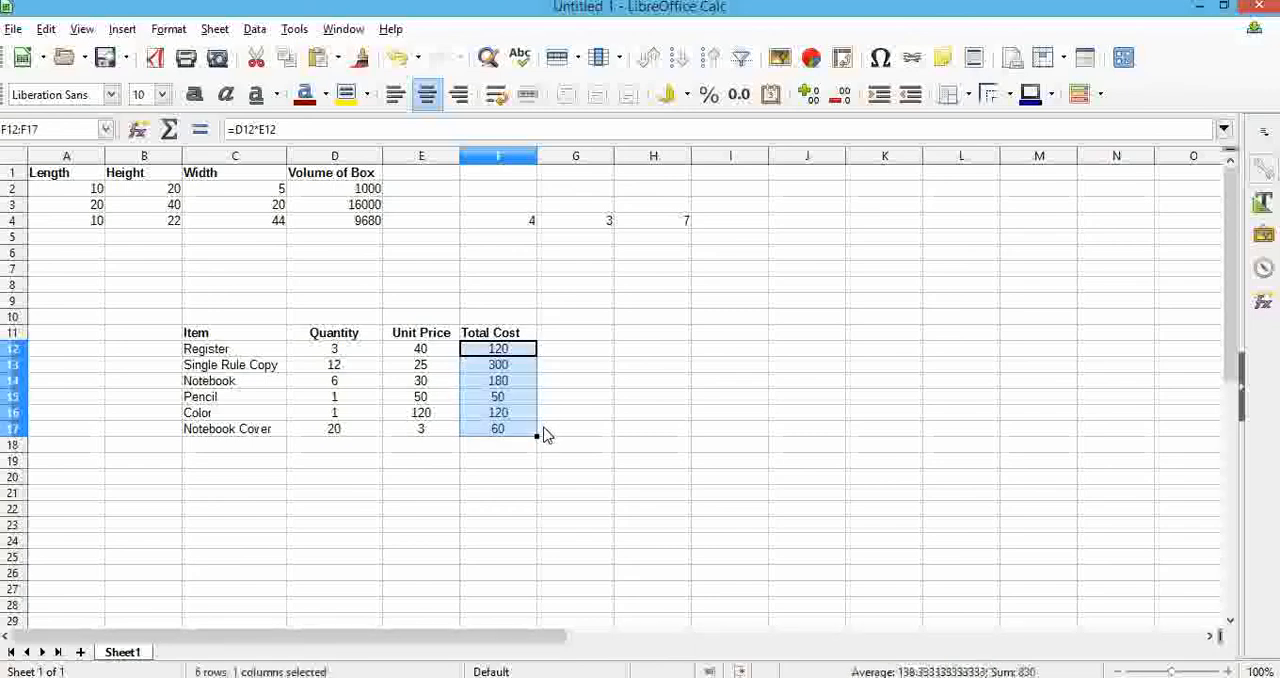
click(421, 367)
click(360, 368)
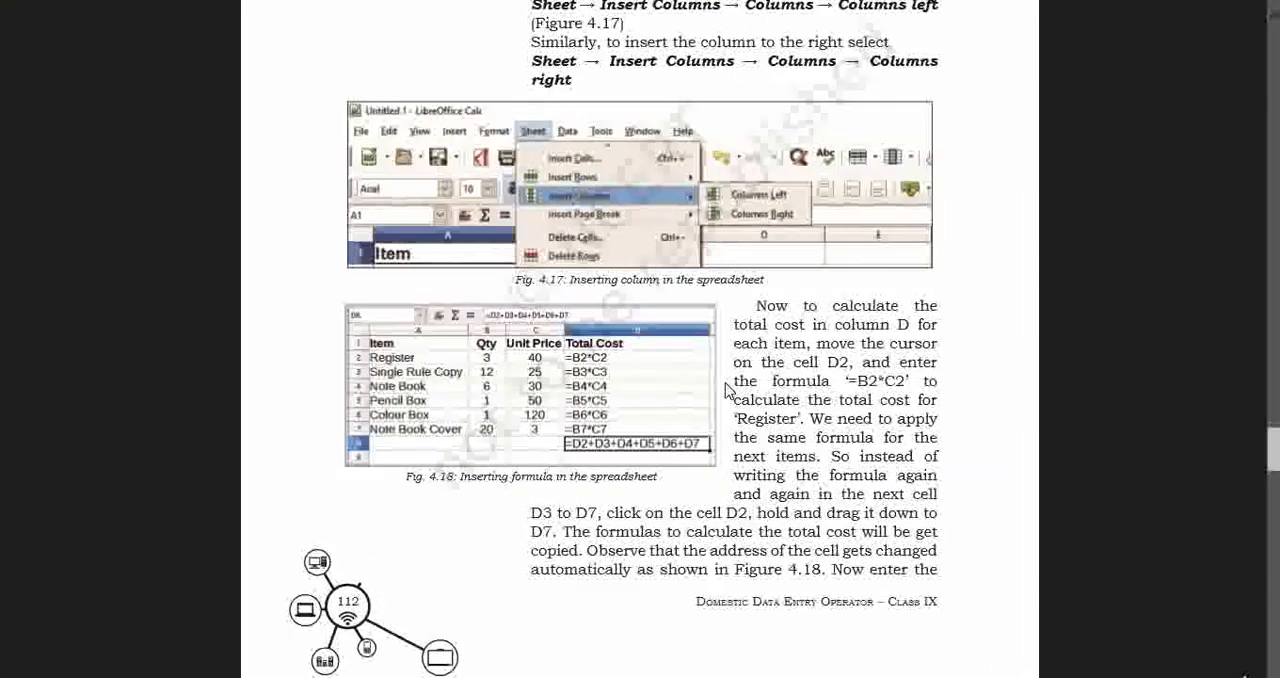
Consult the textbook's grand total instructions and enter the label "G Total" in E18 below the unit prices
scroll(728, 390, down, 2)
scroll(632, 333, down, 4)
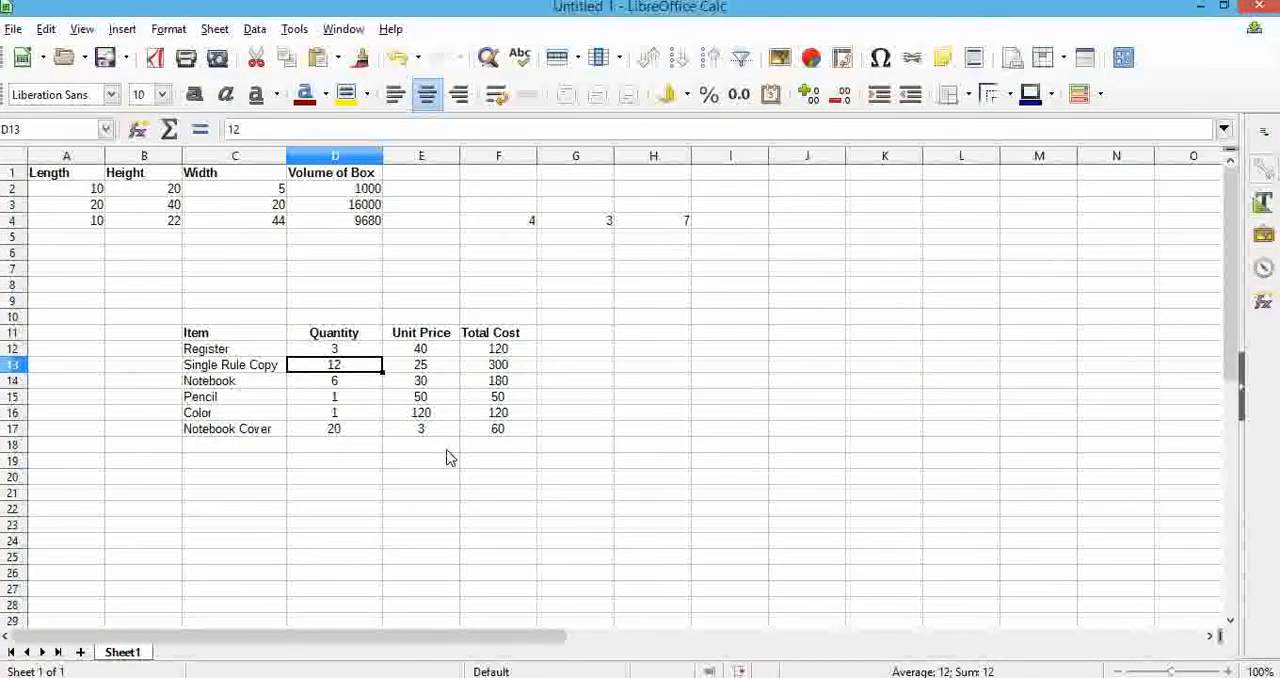
click(447, 447)
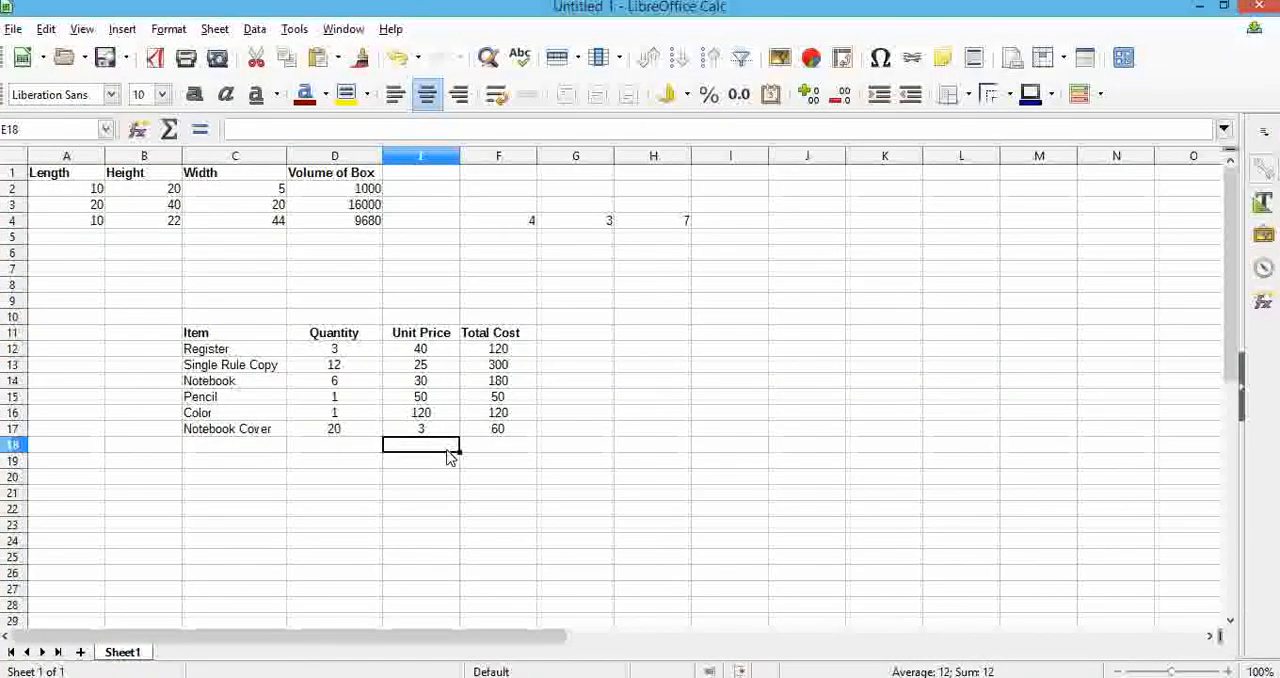
text(G)
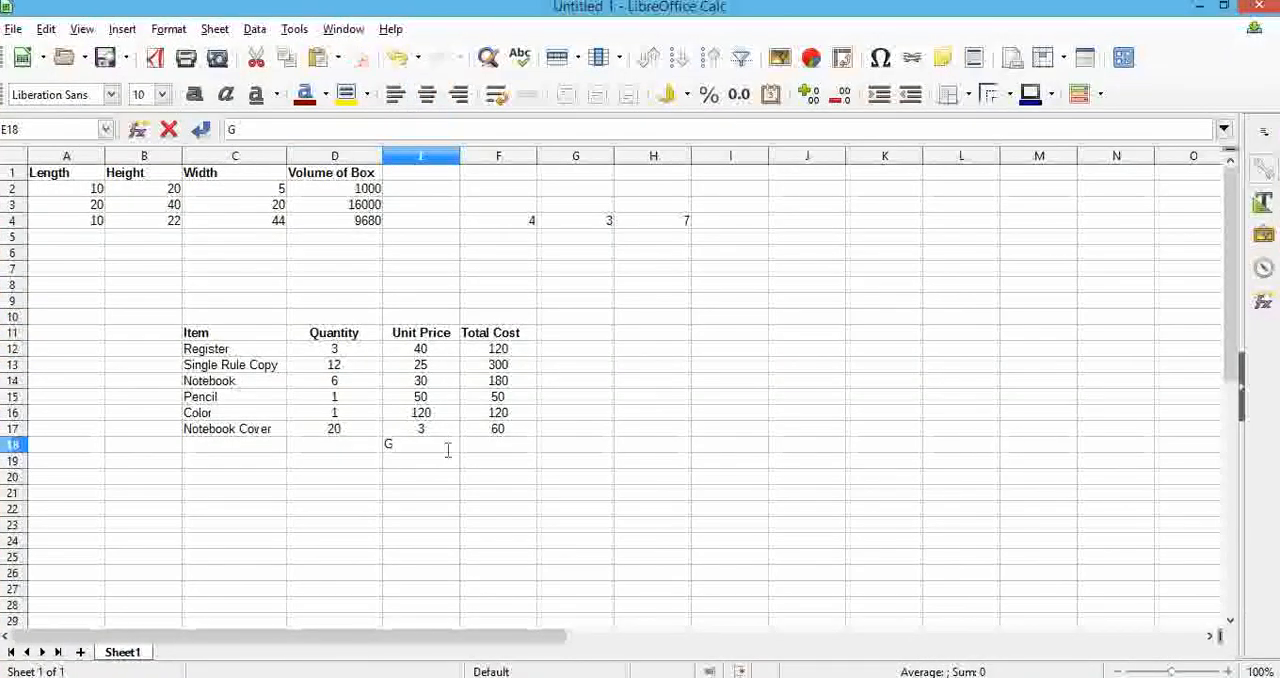
text( Total)
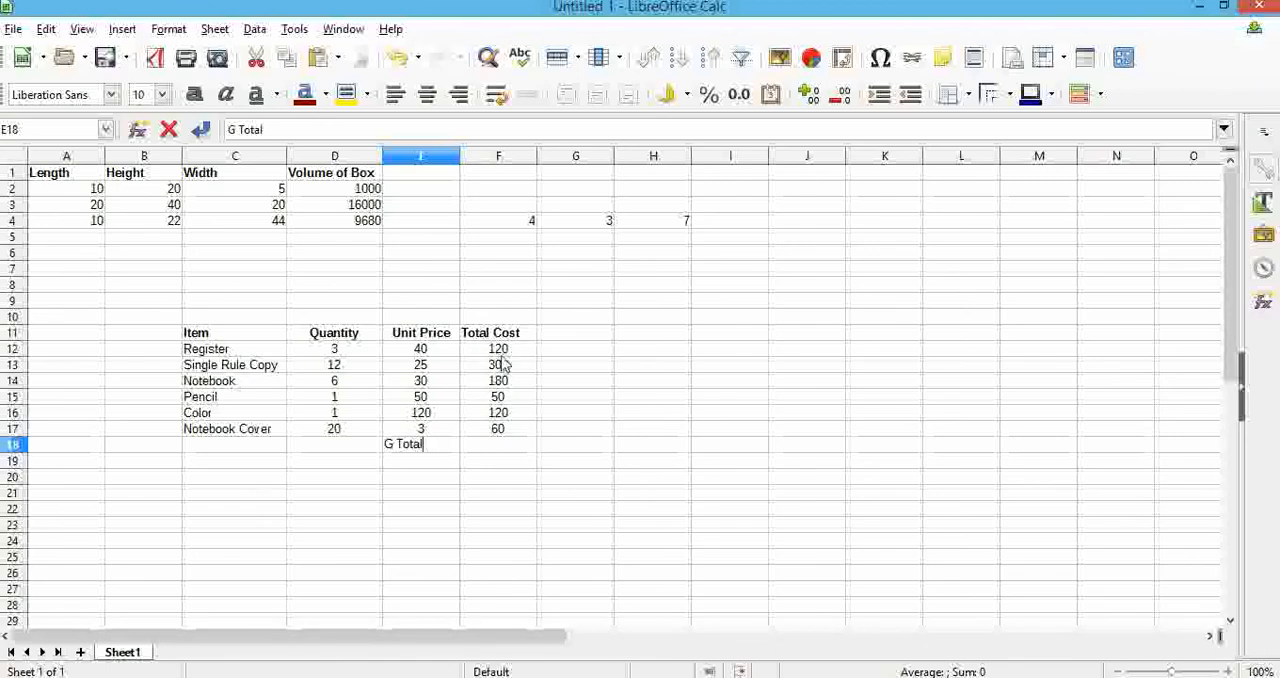
click(498, 350)
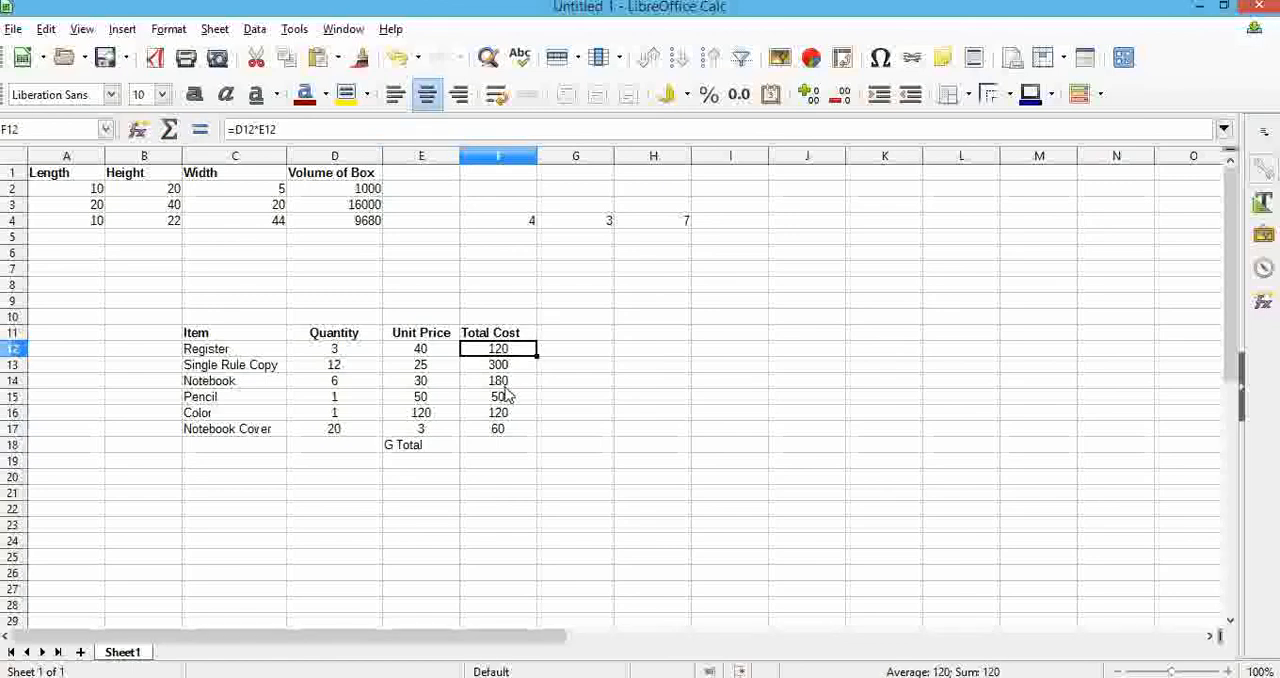
Begin the grand total formula in F18 with a reference to the Register's total cost in F12
click(508, 449)
text(=)
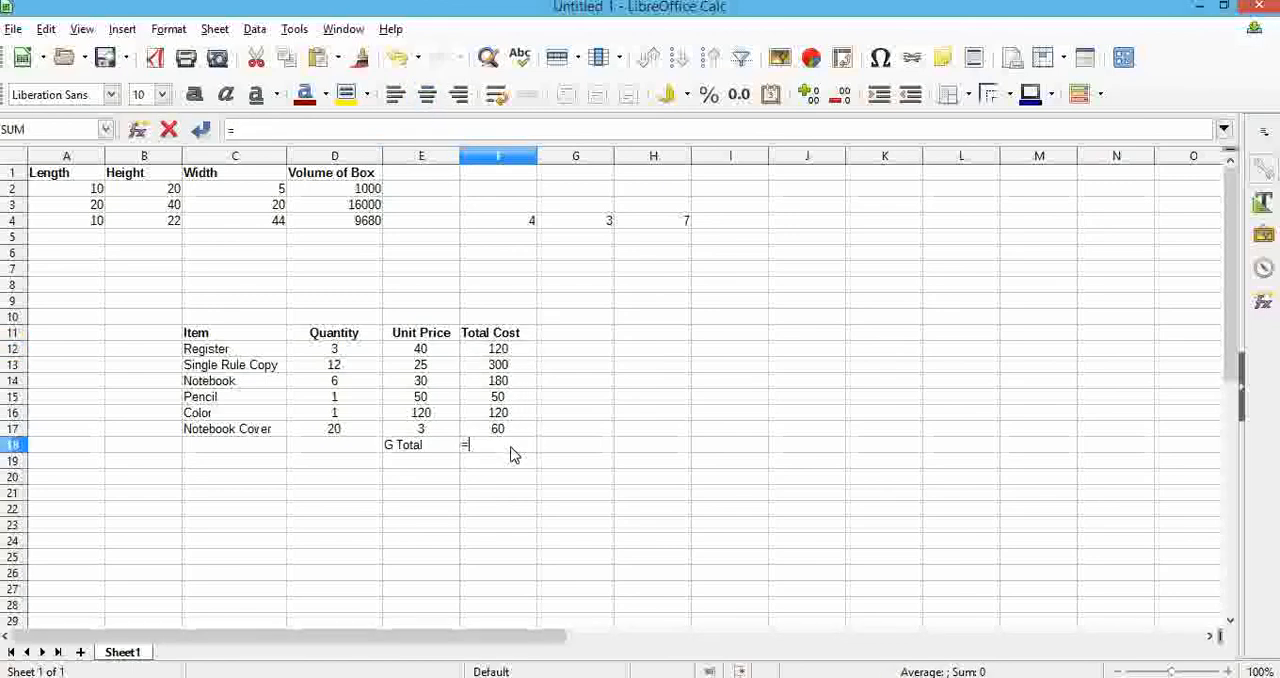
click(486, 352)
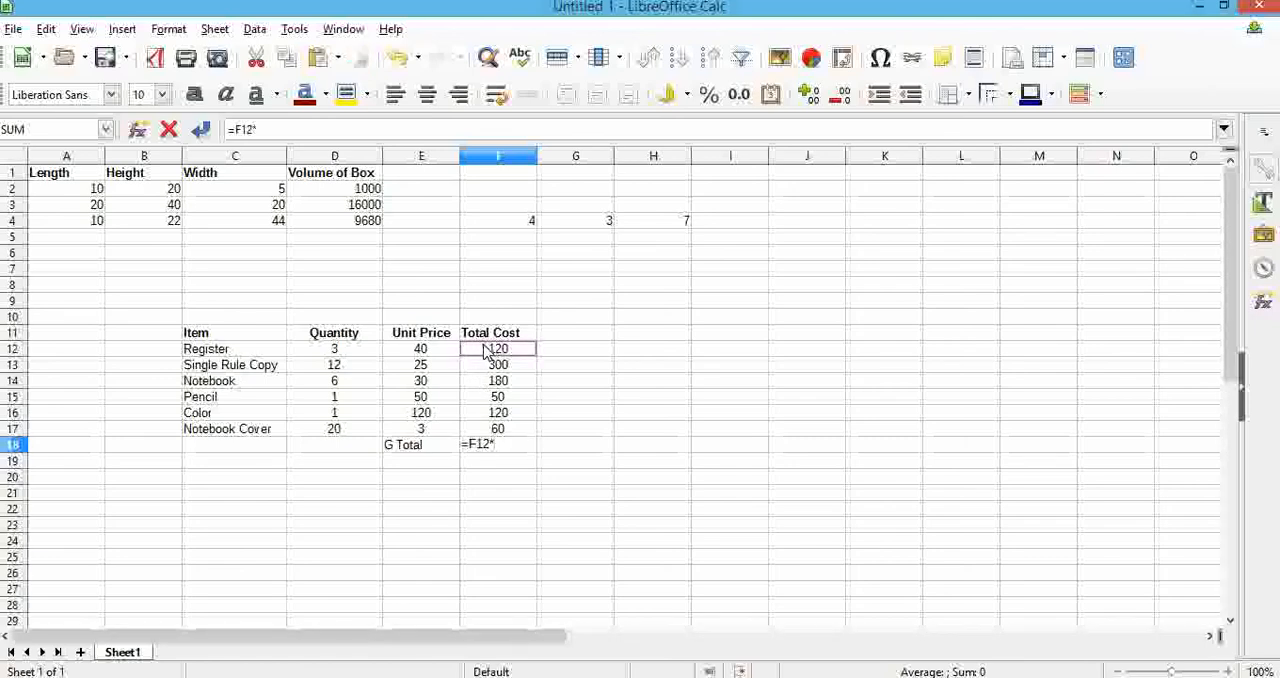
click(504, 369)
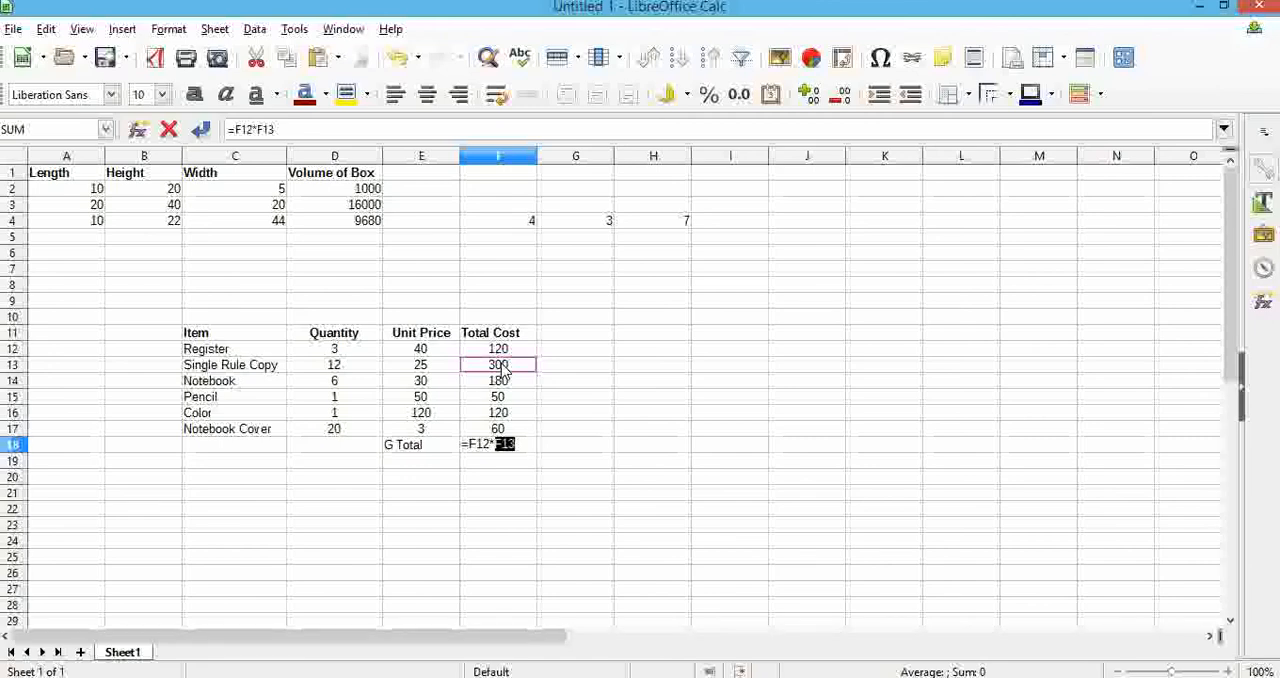
text(*)
click(493, 385)
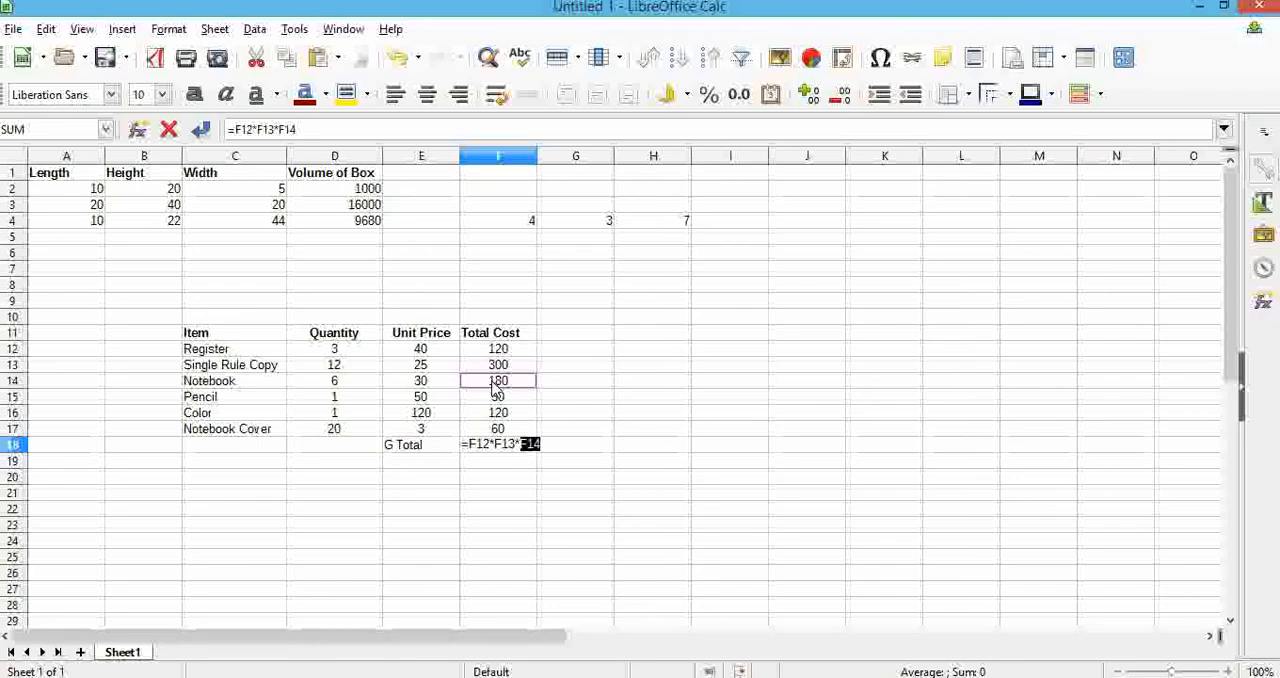
key(BackSpace)
key(BackSpace)
key(BackSpace)
key(BackSpace)
key(BackSpace)
key(BackSpace)
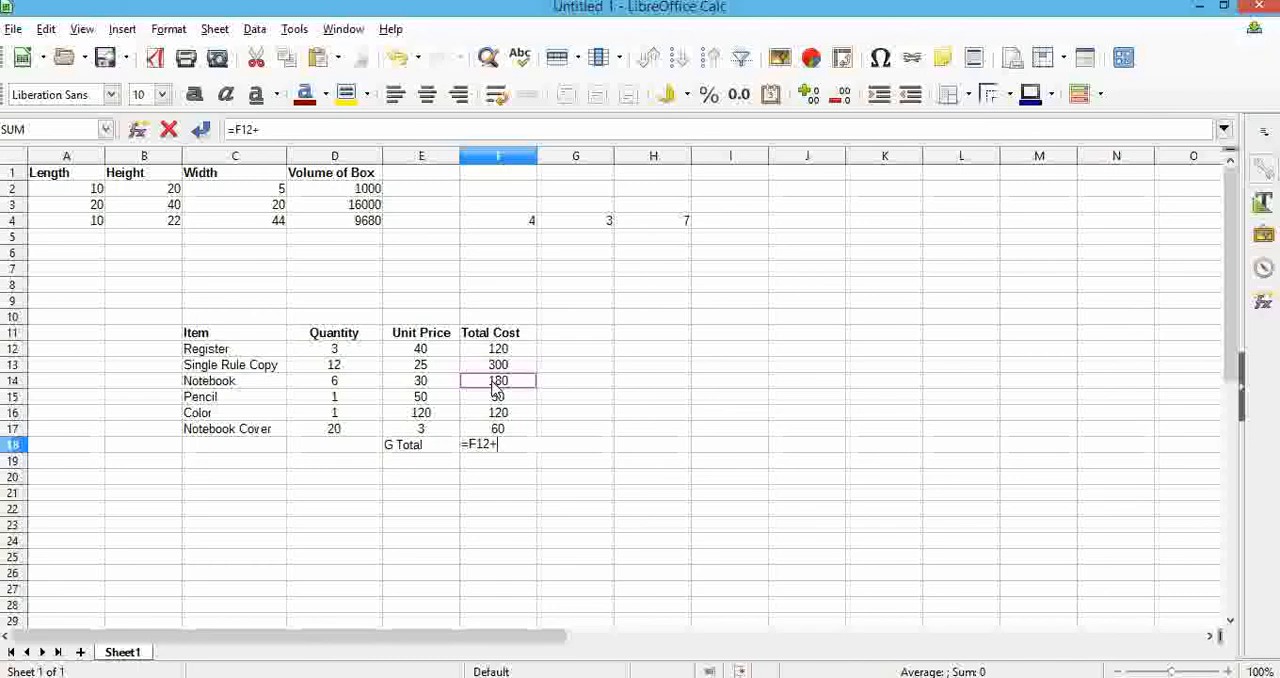
Complete the grand total in F18 by adding each item's total cost: =F12+F13+F14+F15+F16+F17
click(510, 368)
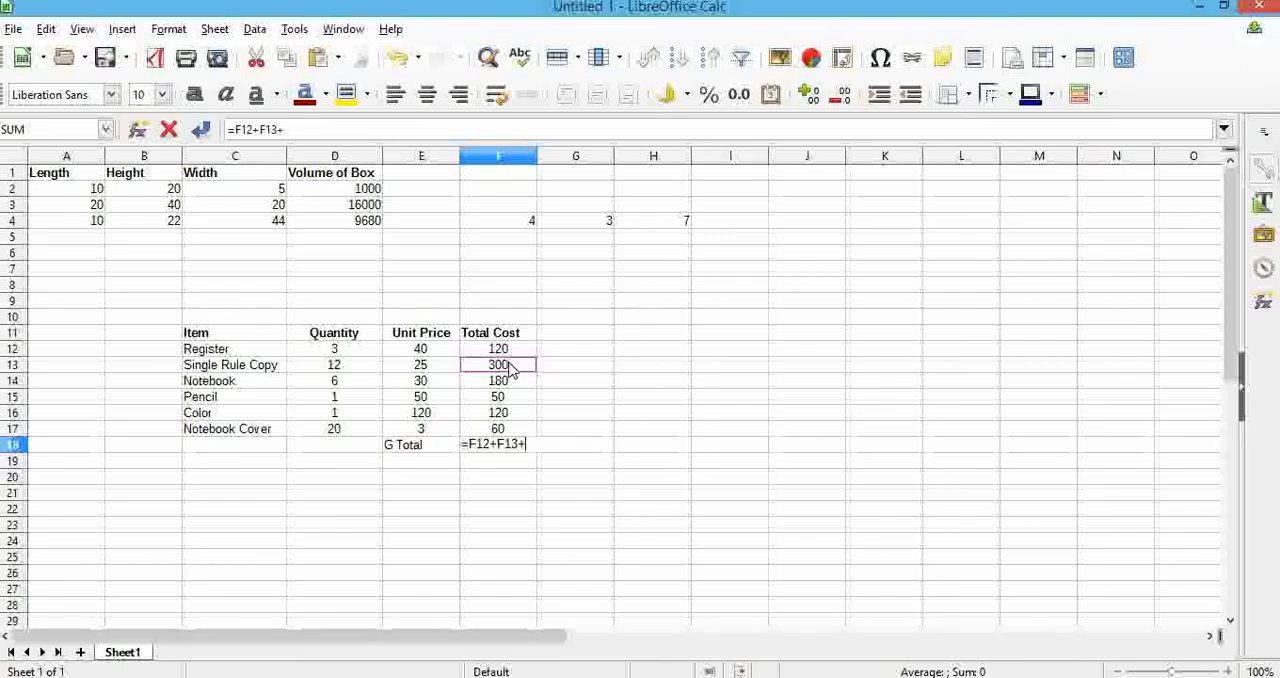
click(510, 386)
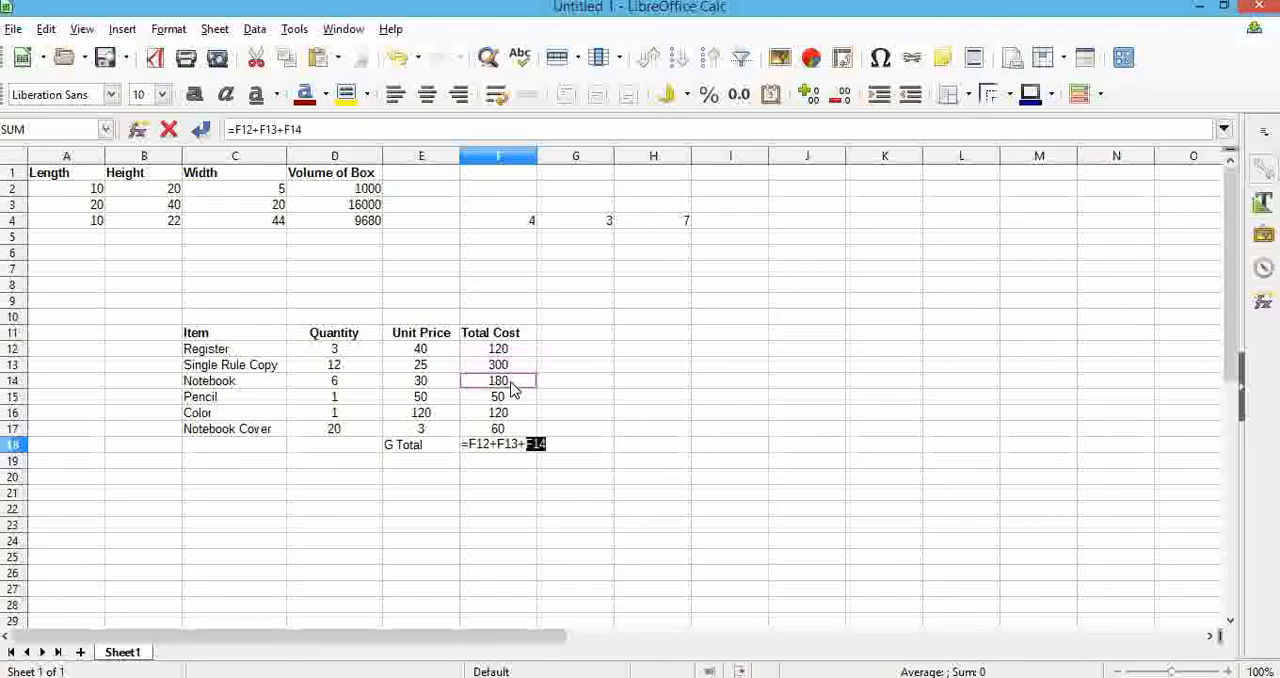
text(+)
click(495, 397)
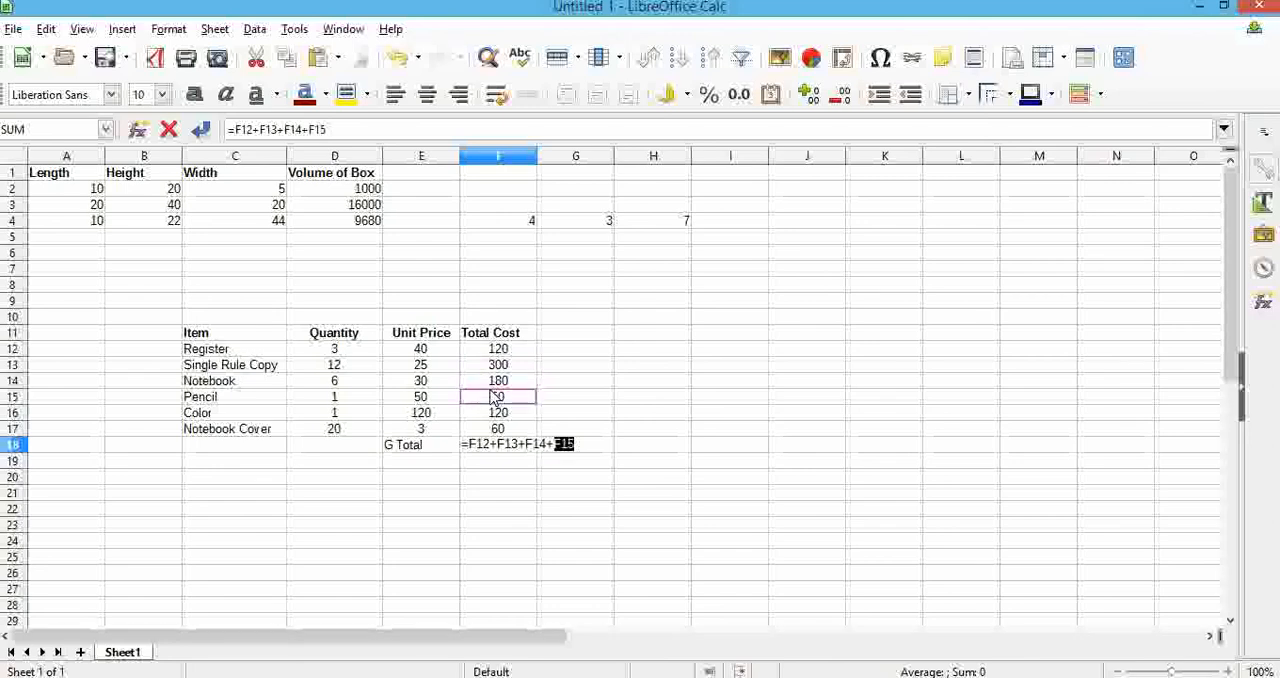
text(+)
click(497, 412)
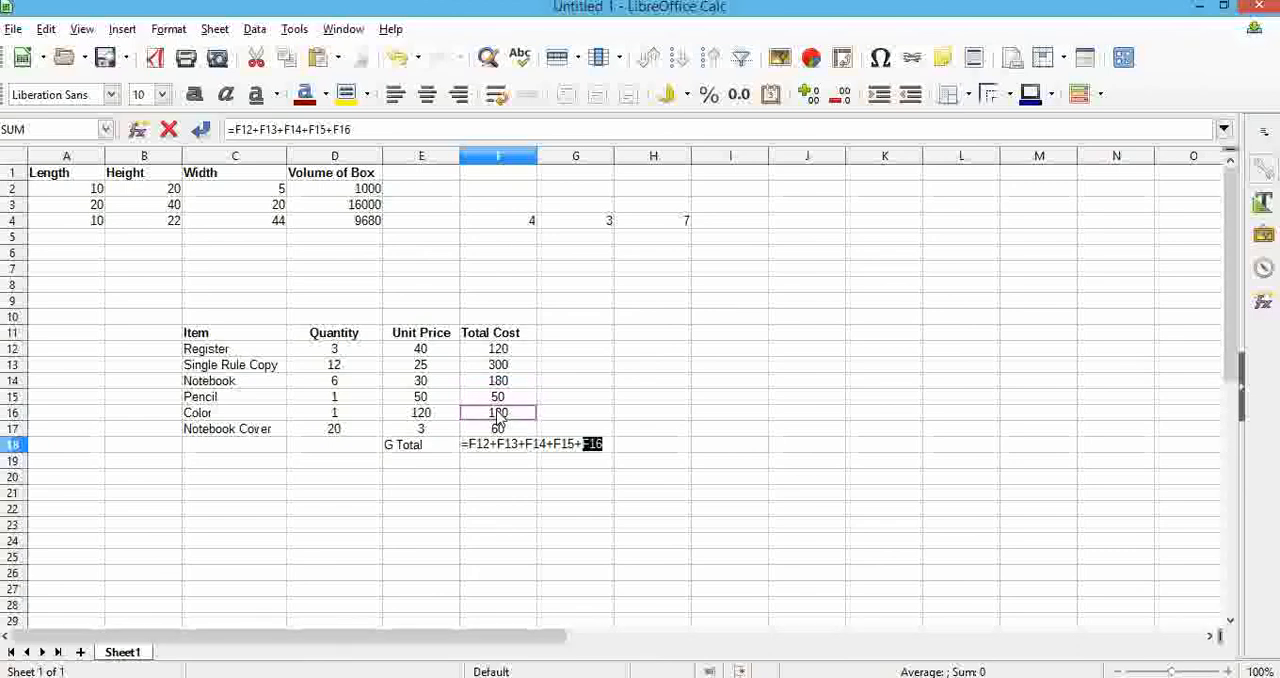
text(+)
click(511, 431)
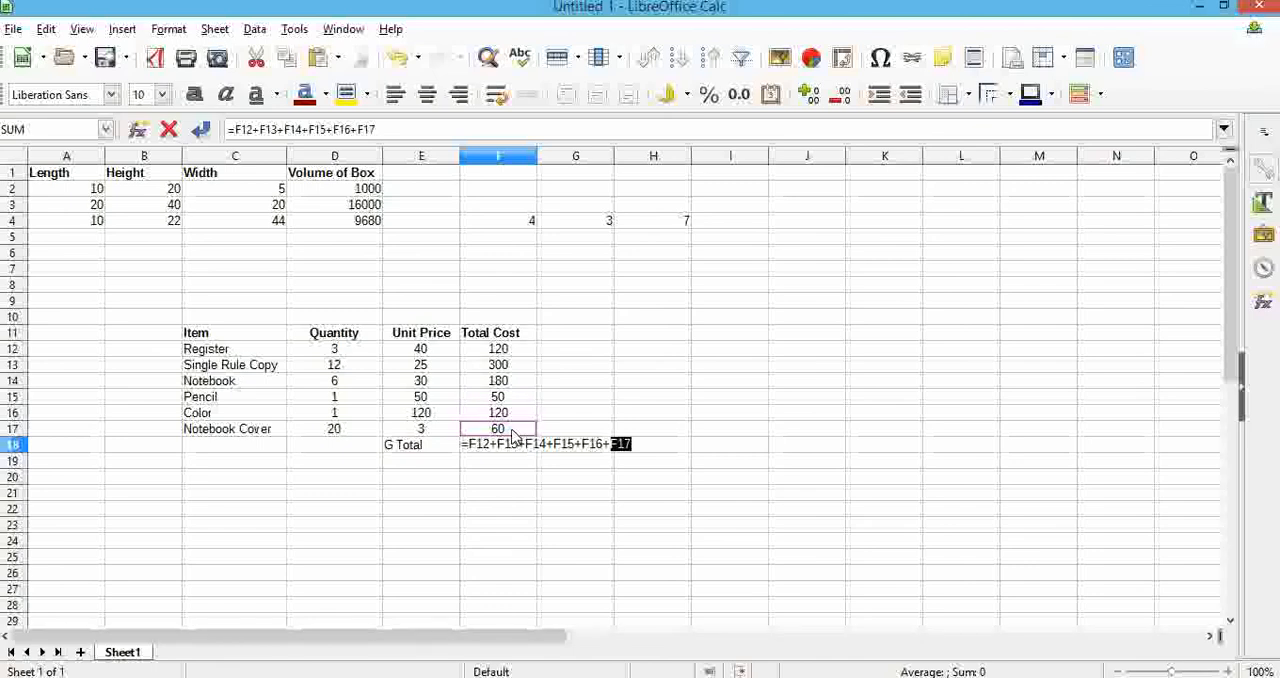
key(Return)
click(522, 449)
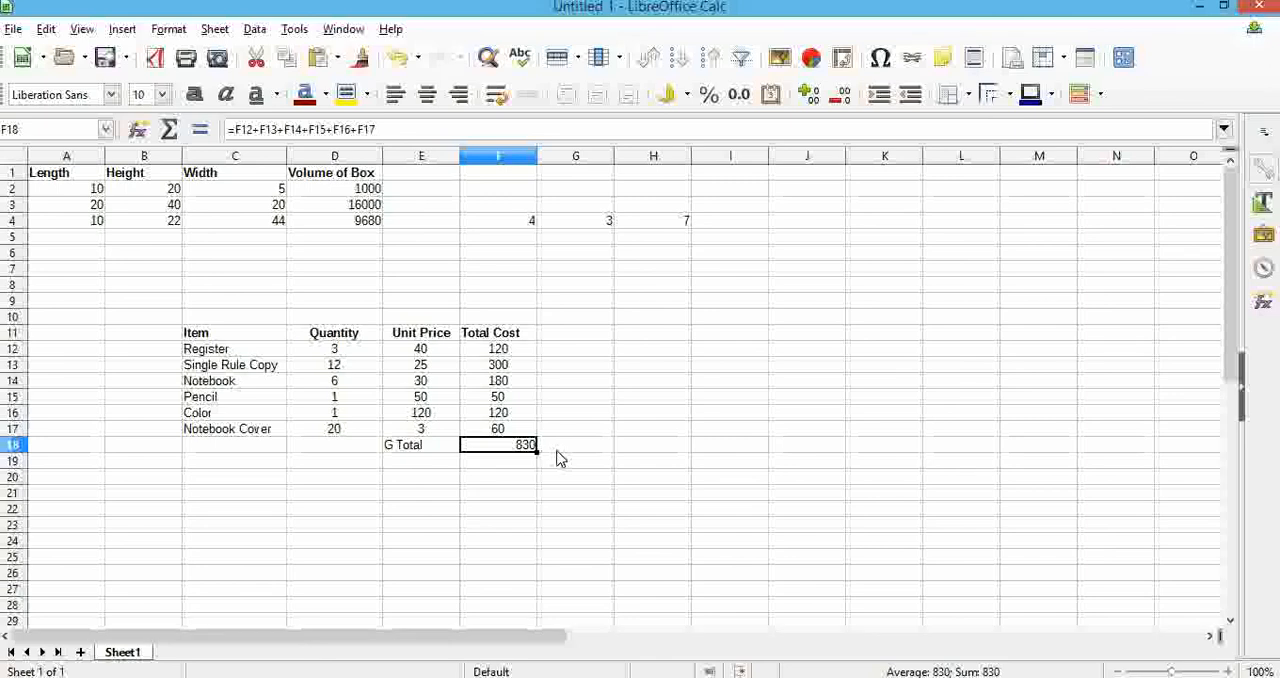
Replace the grand total formula in F18 with =SUM(F12:F17)
click(510, 457)
click(508, 451)
key(Delete)
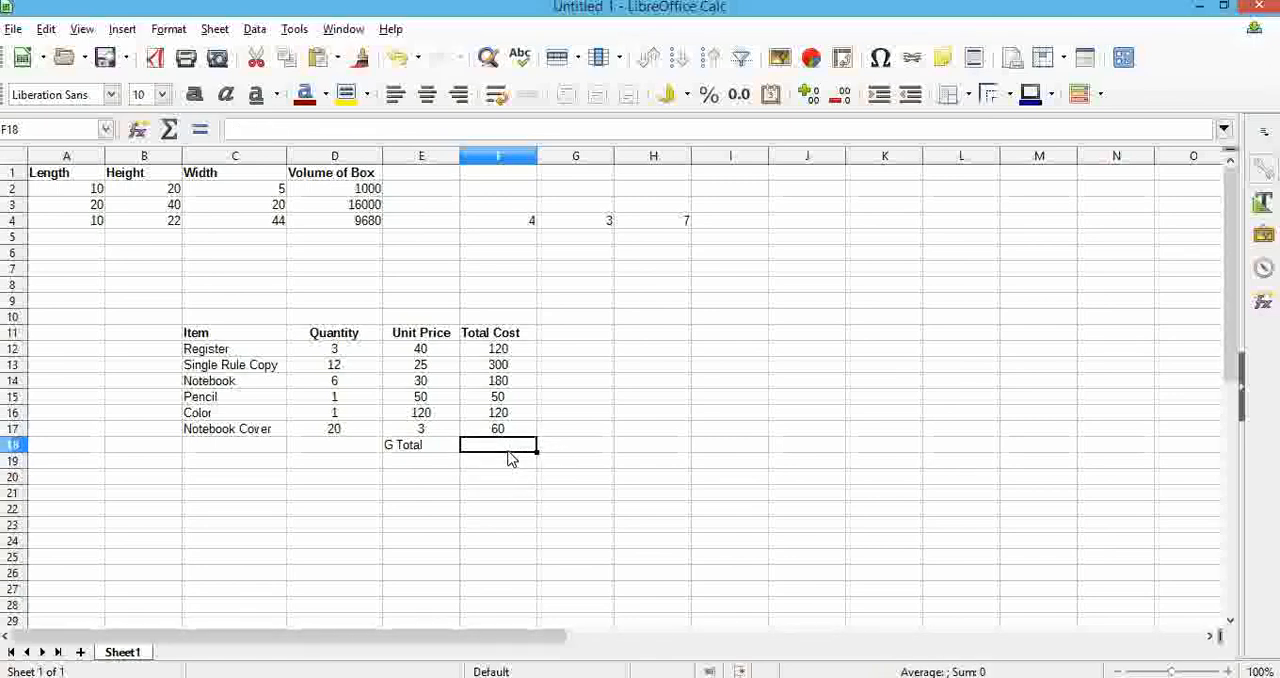
text(=sum)
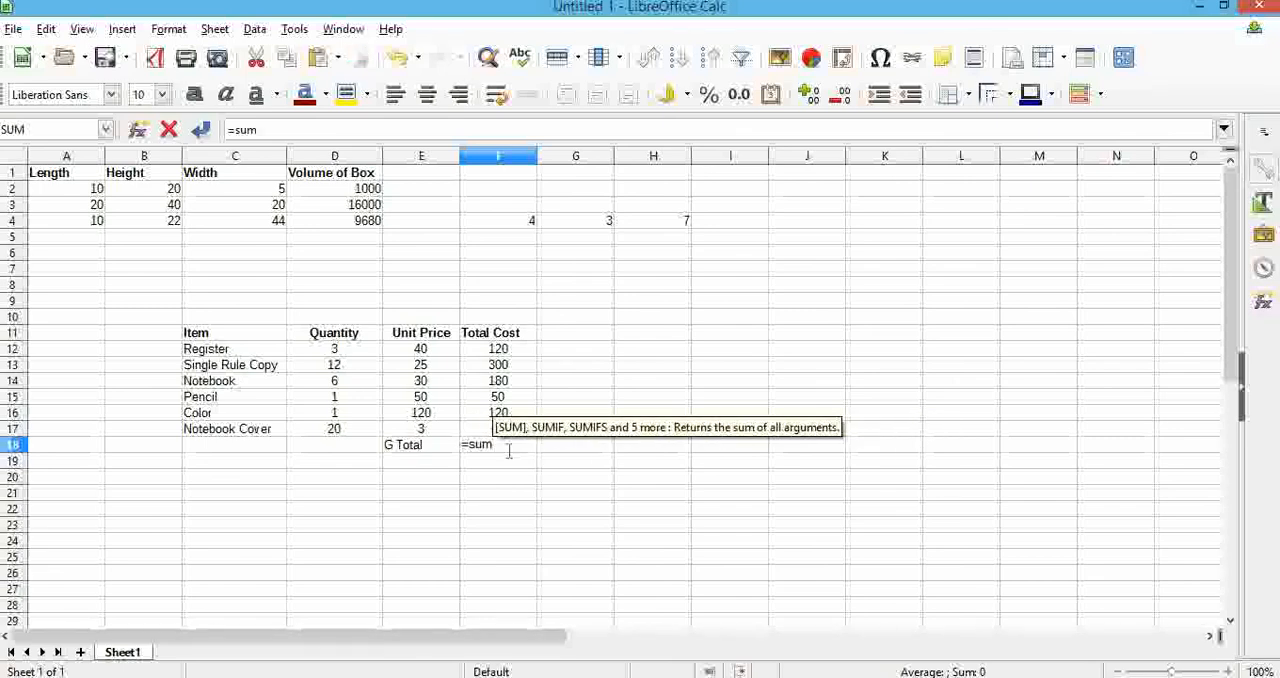
text(()
click(497, 350)
drag(497, 367, 500, 428)
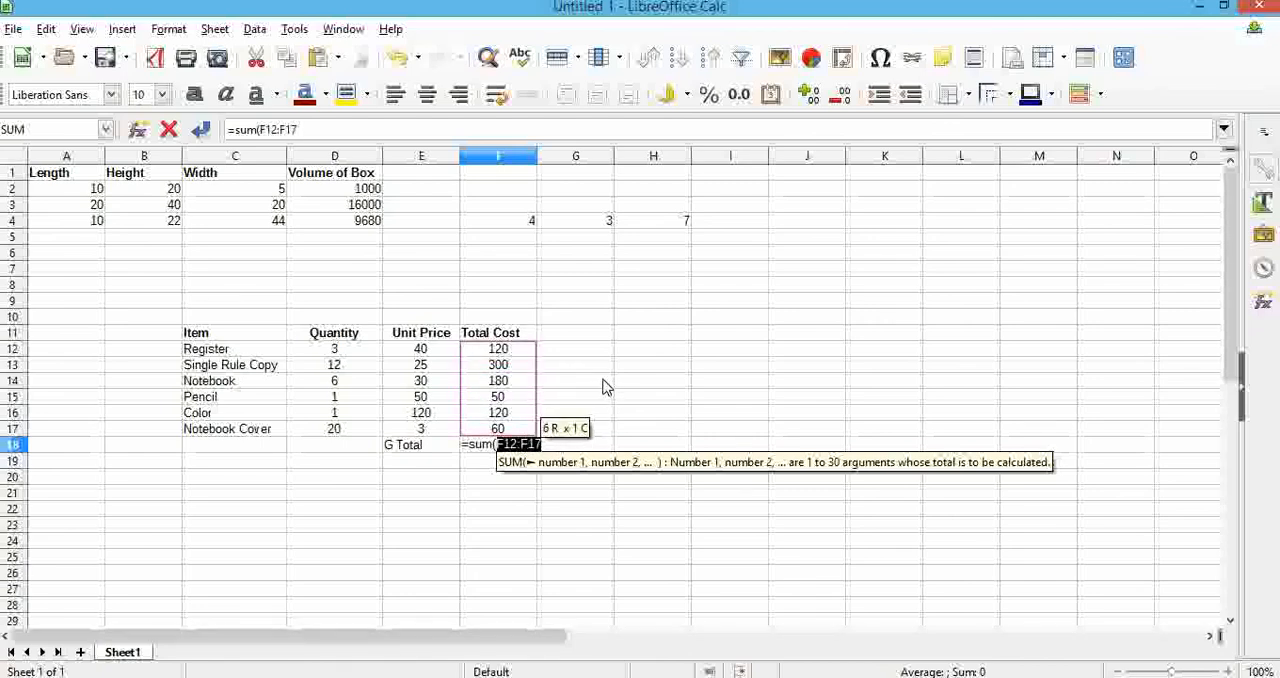
text())
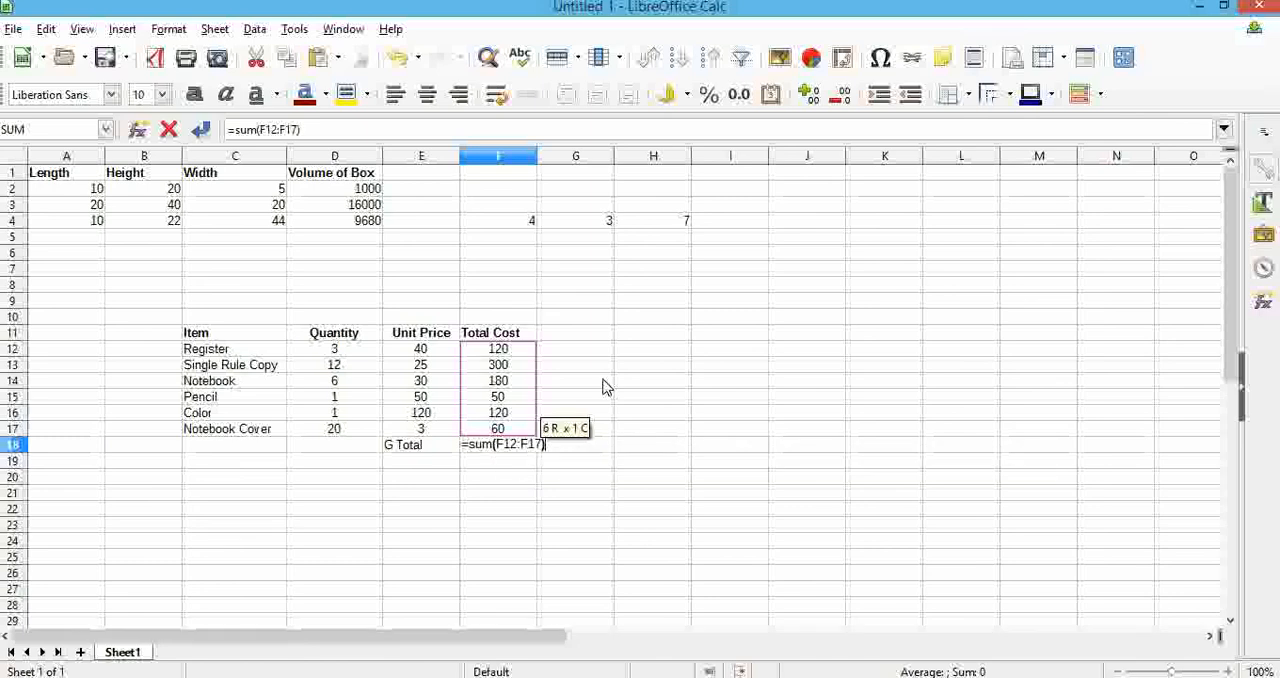
key(Return)
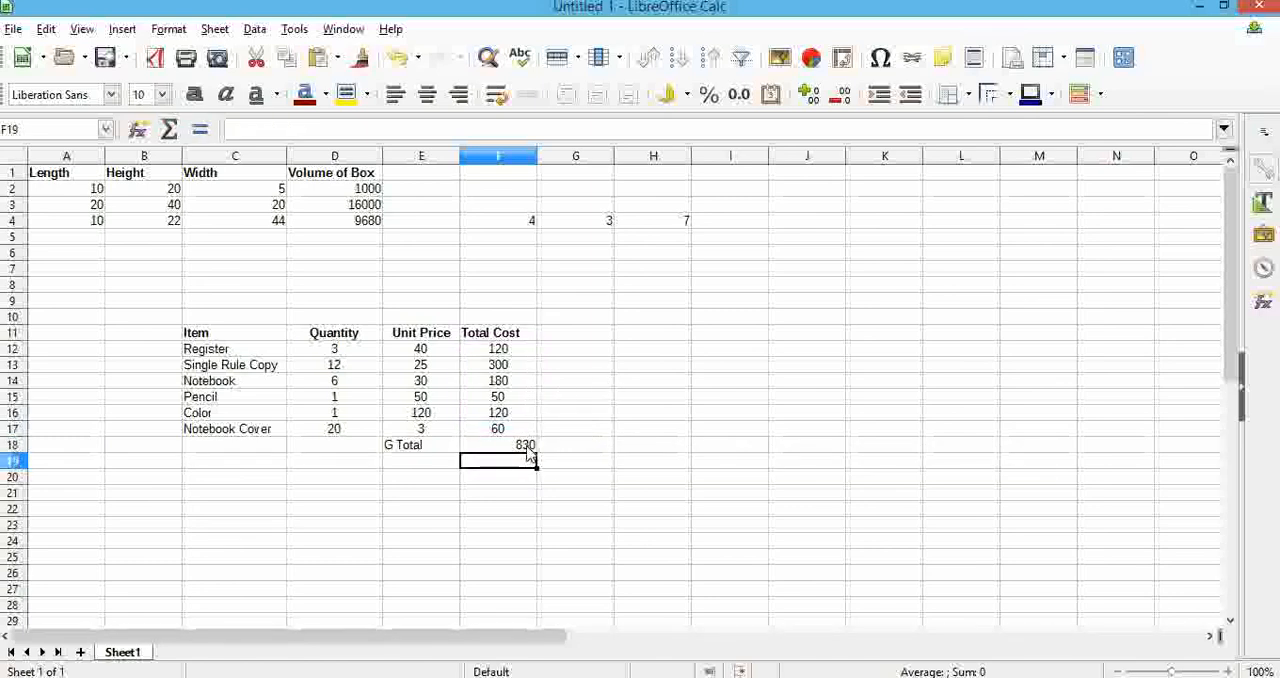
click(530, 446)
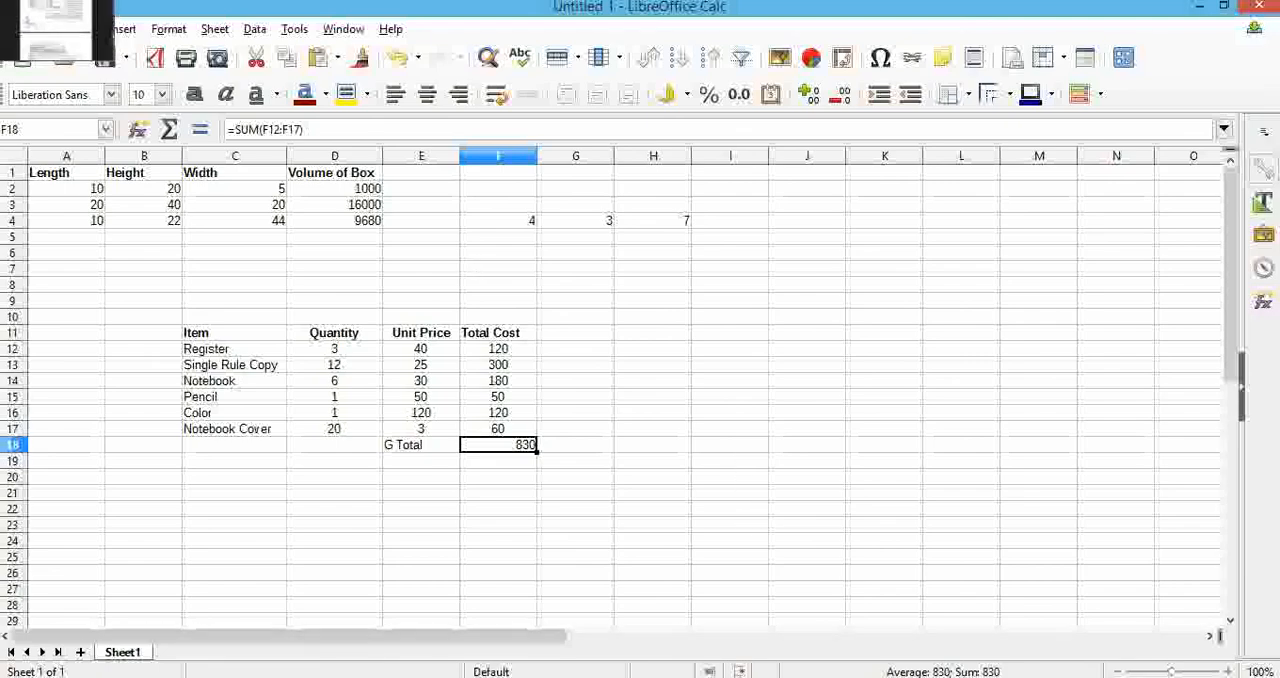
Read the textbook's practice exercises, cube area and volume example, formula table and section on using functions for calculations
click(18, 20)
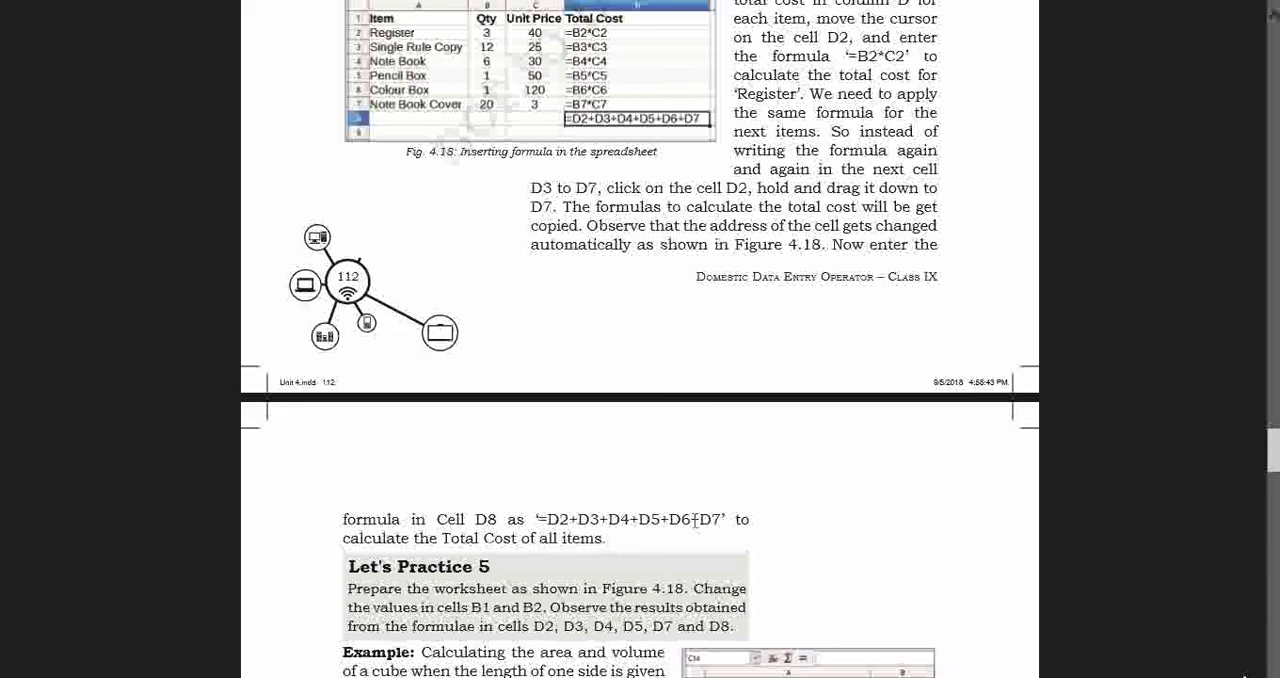
scroll(694, 519, down, 3)
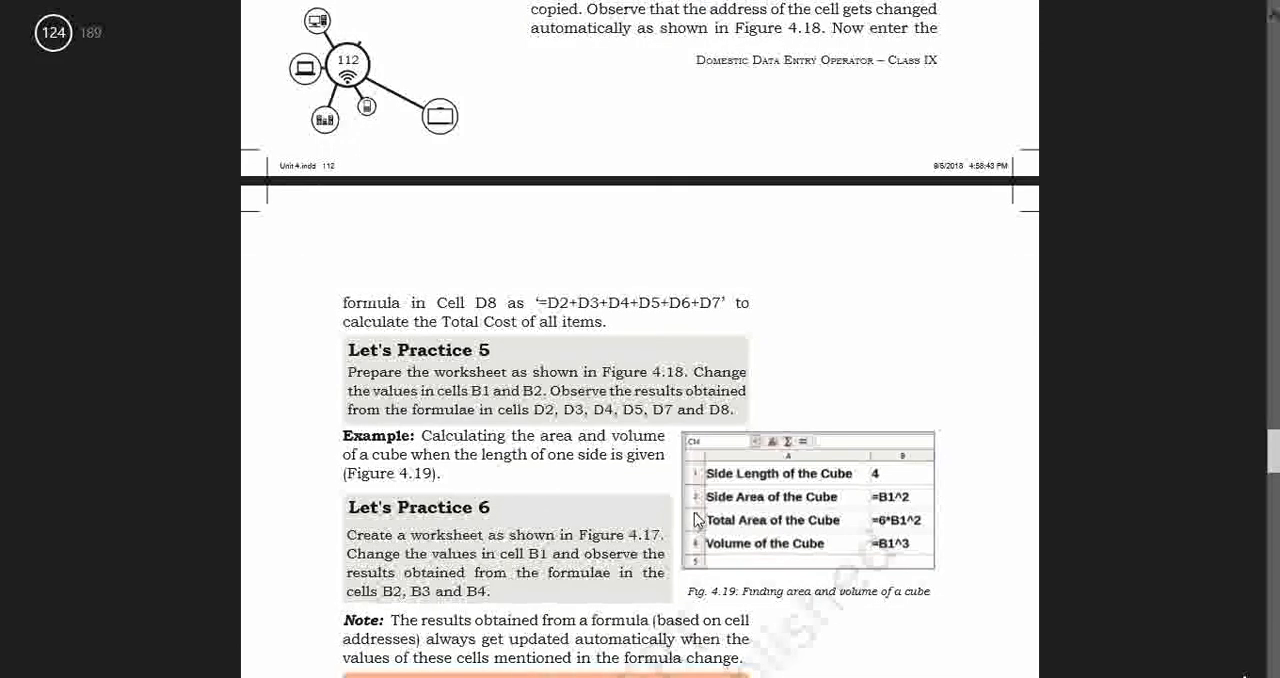
scroll(697, 516, down, 2)
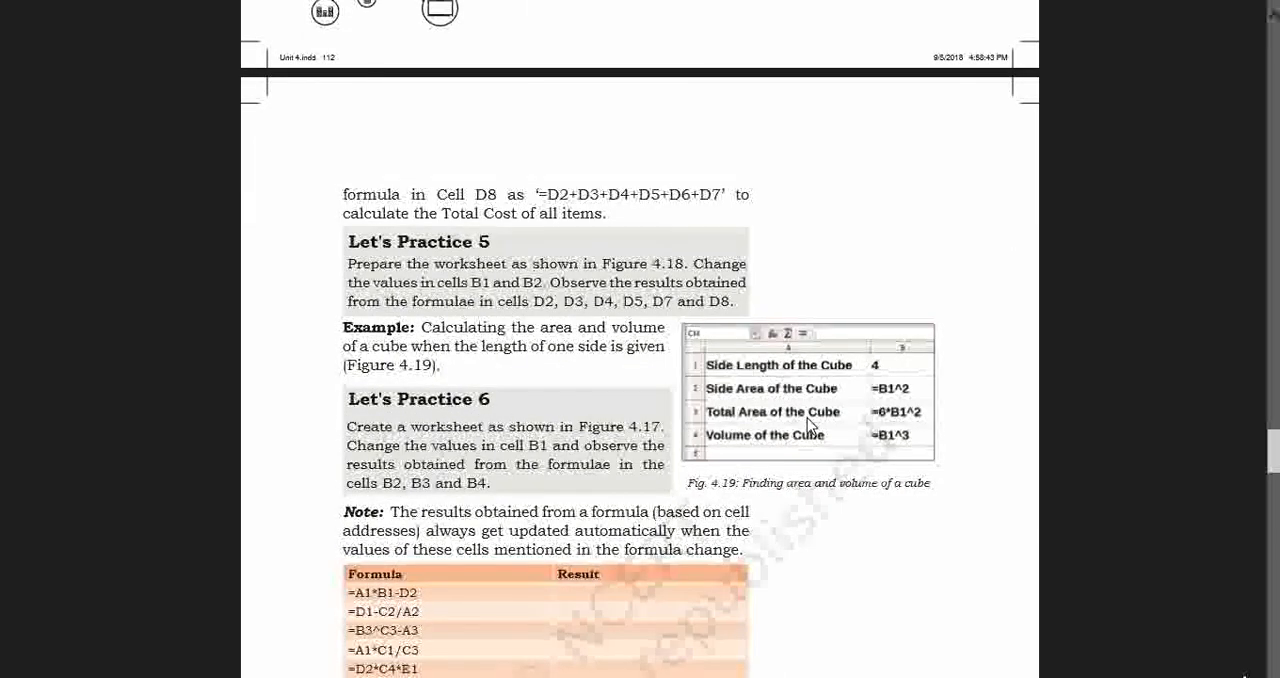
scroll(807, 418, down, 6)
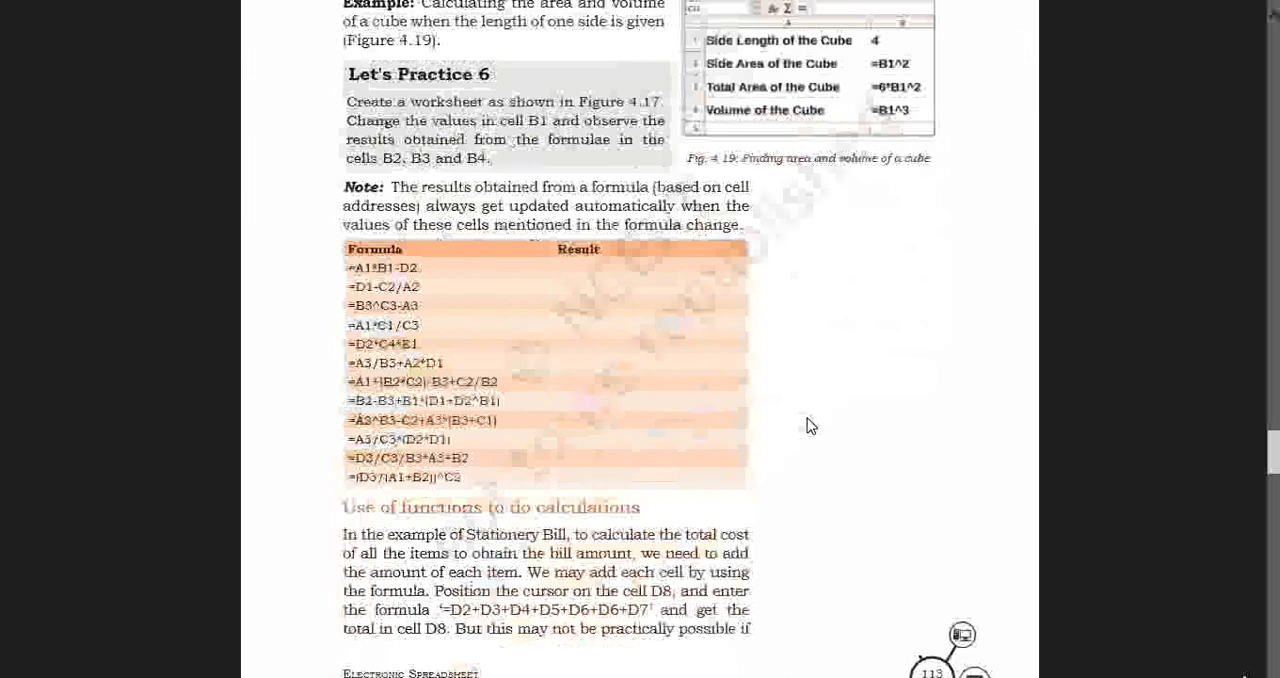
scroll(811, 426, down, 4)
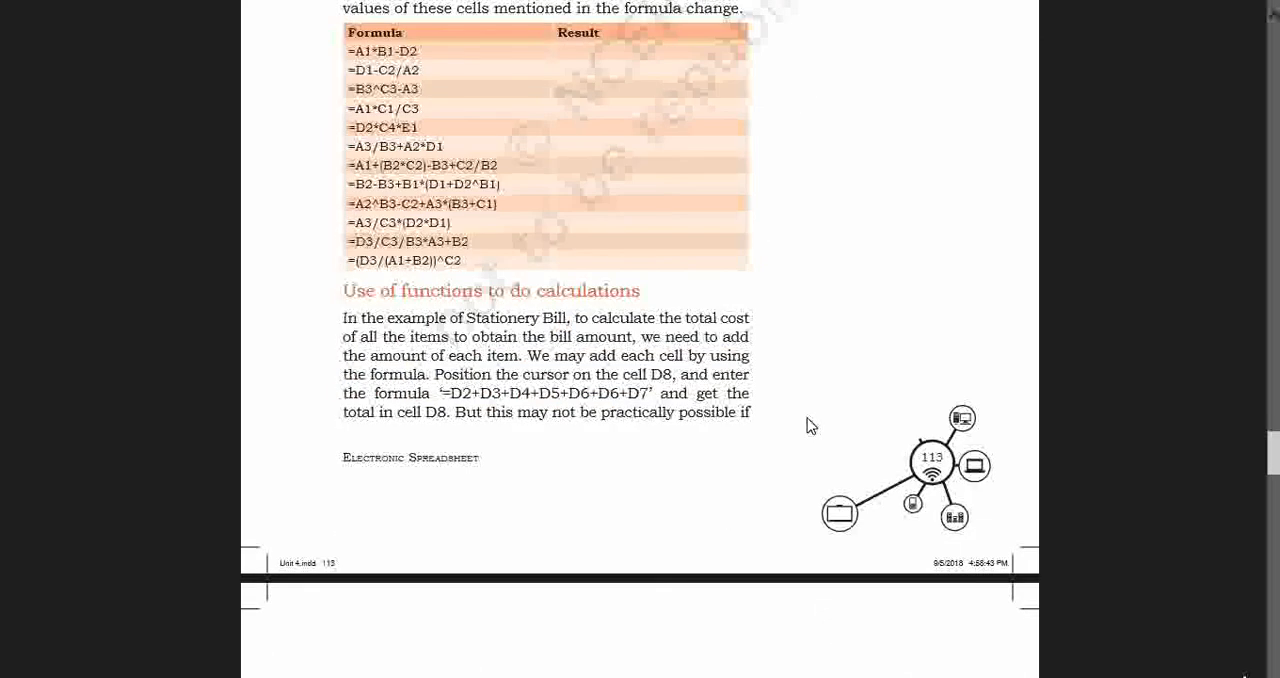